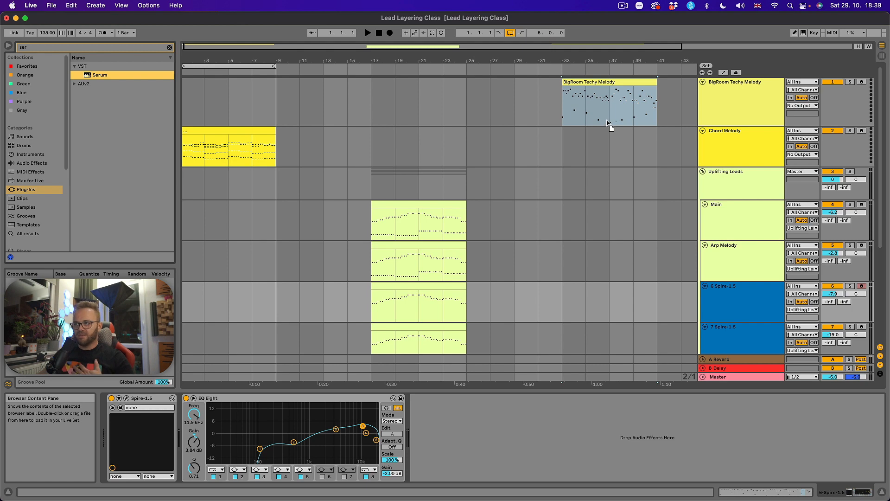
# - Play the BigRoom Techy Melody clip through the initial Serum patch, reposition the synth window and stop playback
pyautogui.moveTo(608, 122); pyautogui.dragTo(607, 122)
pyautogui.press('space')
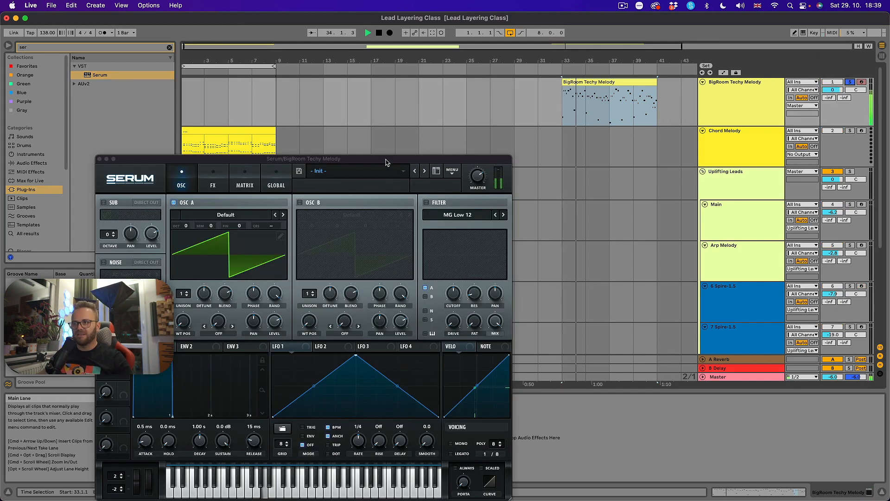
pyautogui.moveTo(386, 161); pyautogui.dragTo(374, 140)
pyautogui.moveTo(573, 60); pyautogui.dragTo(406, 70)
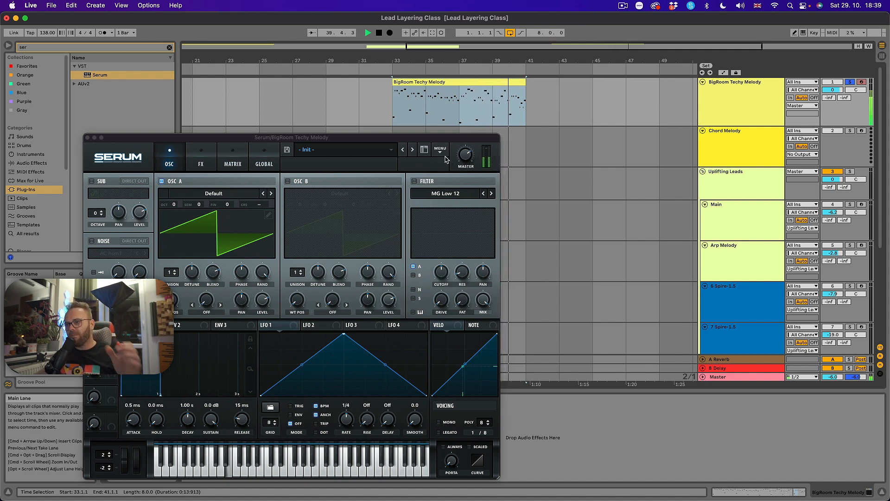
pyautogui.moveTo(459, 137); pyautogui.dragTo(535, 152)
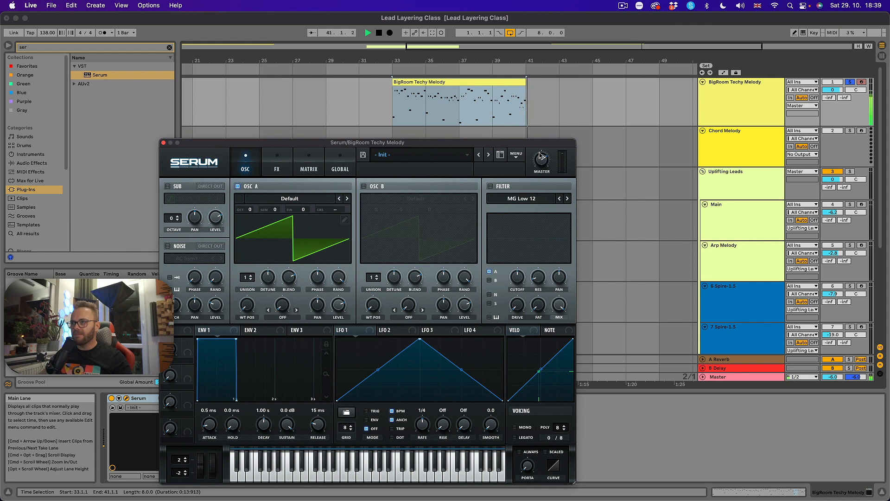
pyautogui.press('space')
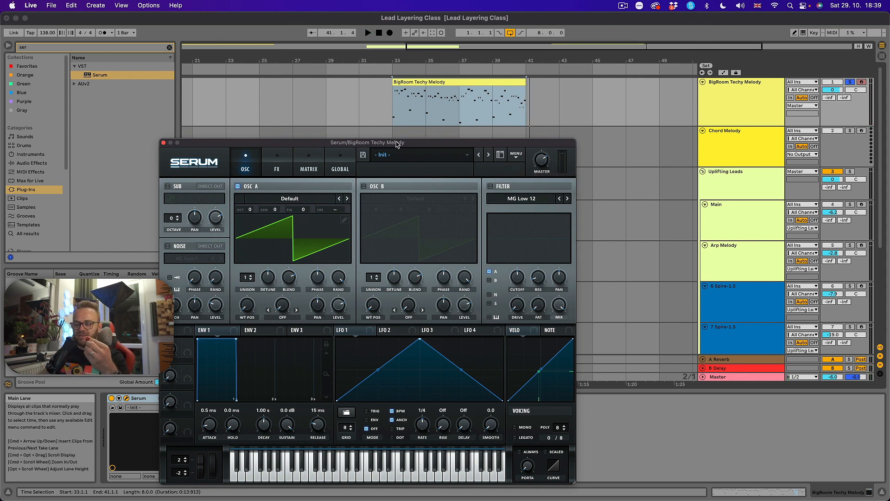
pyautogui.moveTo(397, 145); pyautogui.dragTo(412, 144)
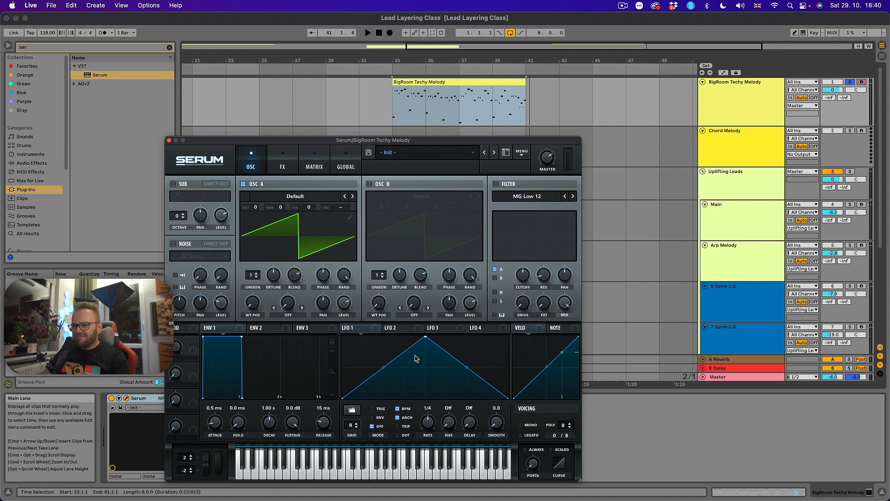
# - Enable Serum's Hyper/Dimension effect and adjust the Dimension mix
pyautogui.click(284, 159)
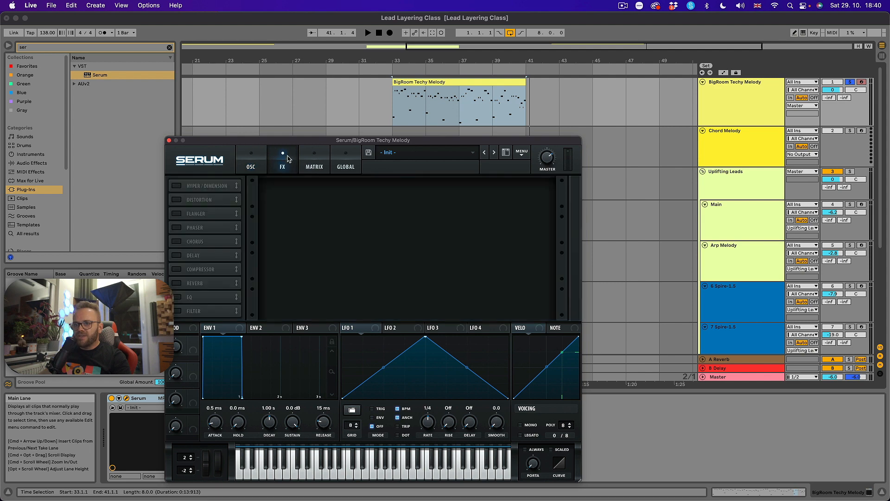
pyautogui.click(177, 186)
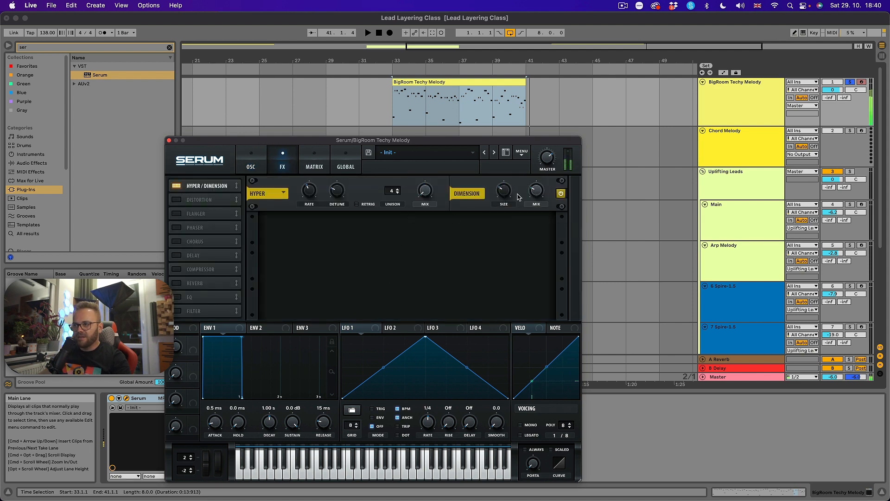
pyautogui.moveTo(537, 191)
pyautogui.mouseDown()
pyautogui.moveTo(500, 197)
pyautogui.moveTo(539, 183)
pyautogui.mouseUp()
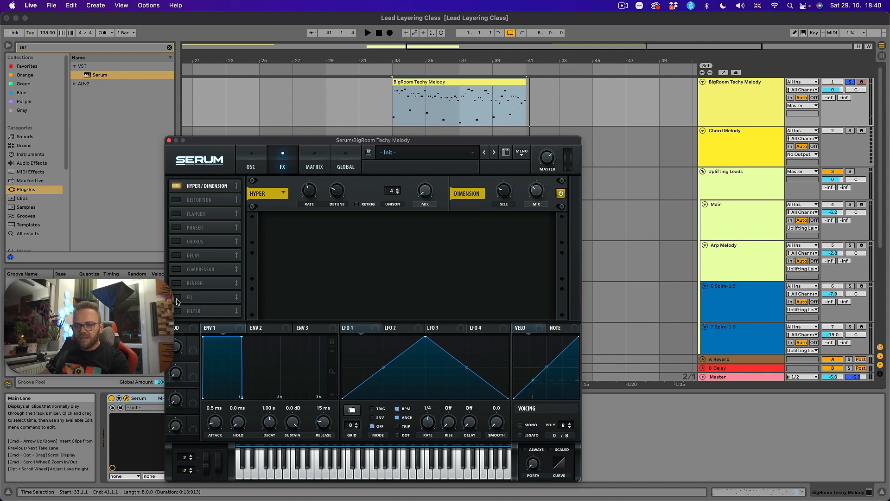
# - Enable Serum's Tube distortion, adjust its drive and the Dimension size, and close the synth window
pyautogui.click(176, 200)
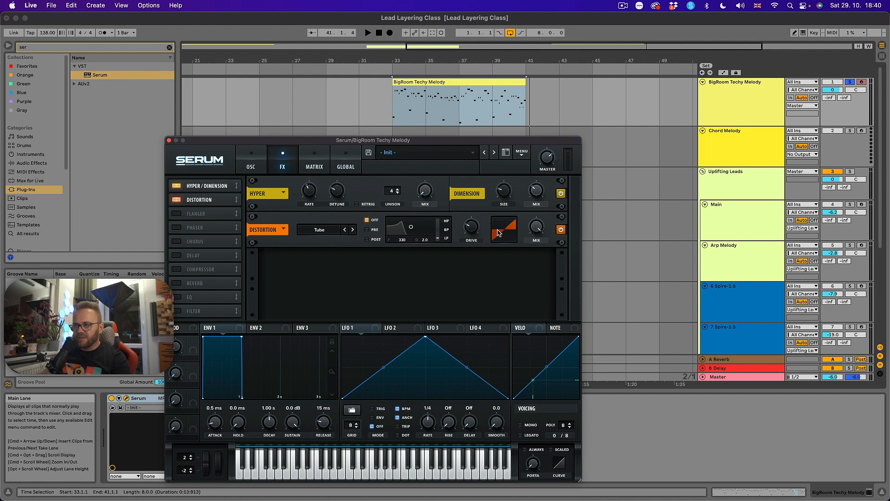
pyautogui.moveTo(469, 227)
pyautogui.mouseDown()
pyautogui.moveTo(482, 205)
pyautogui.moveTo(467, 242)
pyautogui.mouseUp()
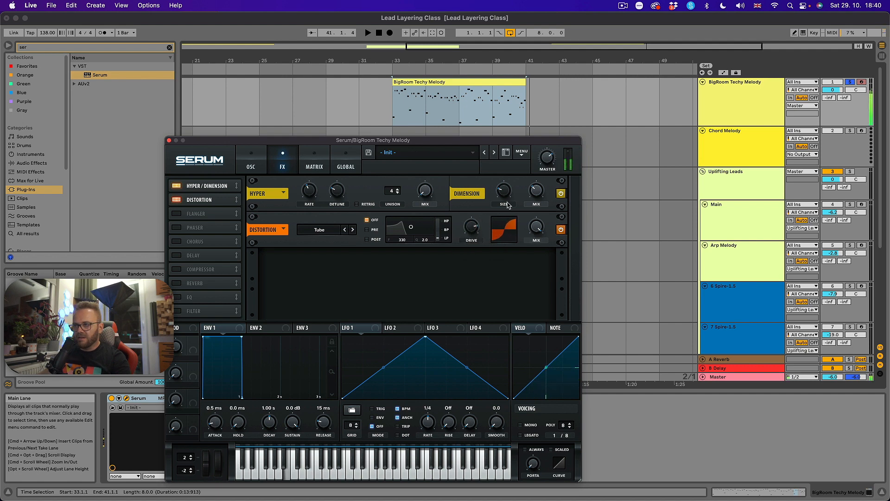
pyautogui.moveTo(504, 192); pyautogui.dragTo(505, 203)
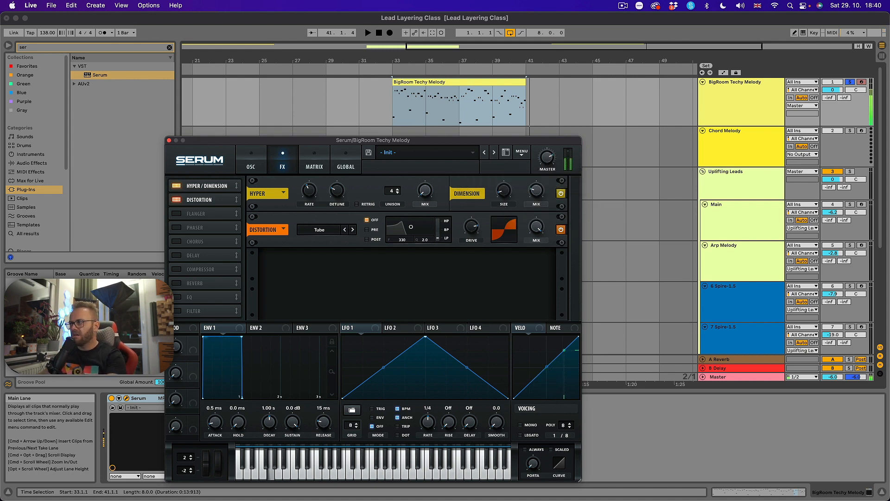
pyautogui.click(170, 140)
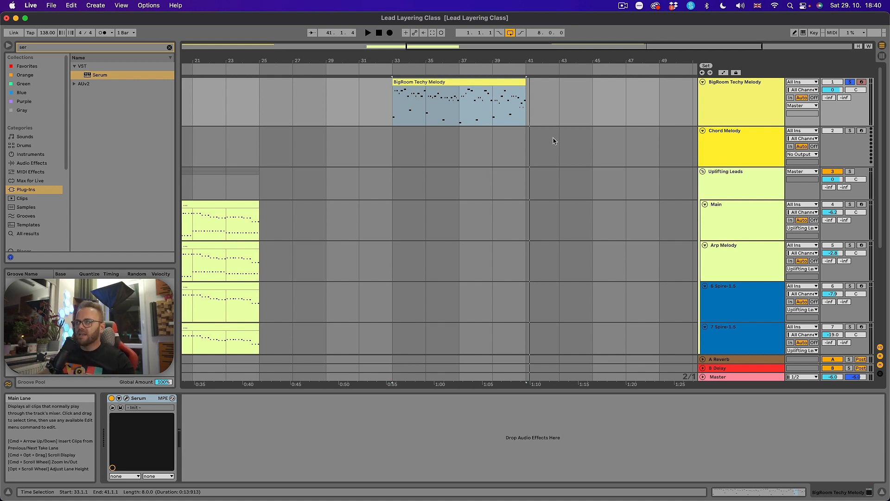
# - Put the BigRoom Techy Melody track into a new track group and select that group
pyautogui.click(752, 182)
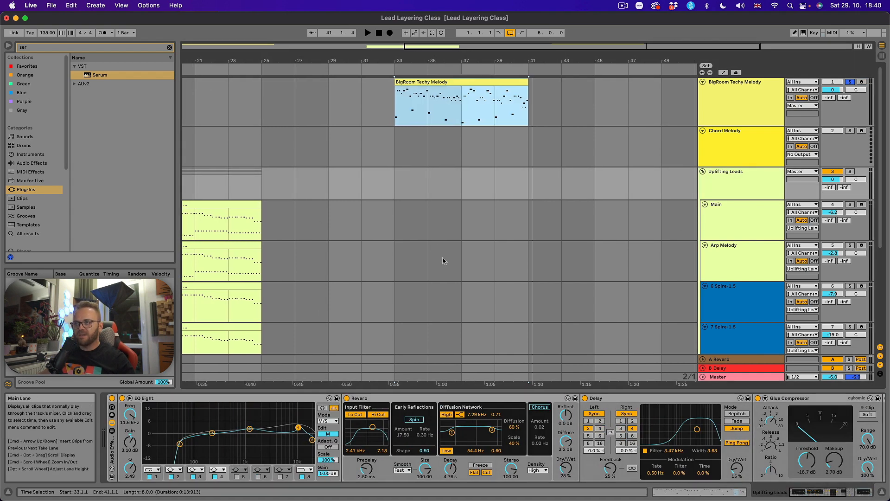
pyautogui.click(451, 82)
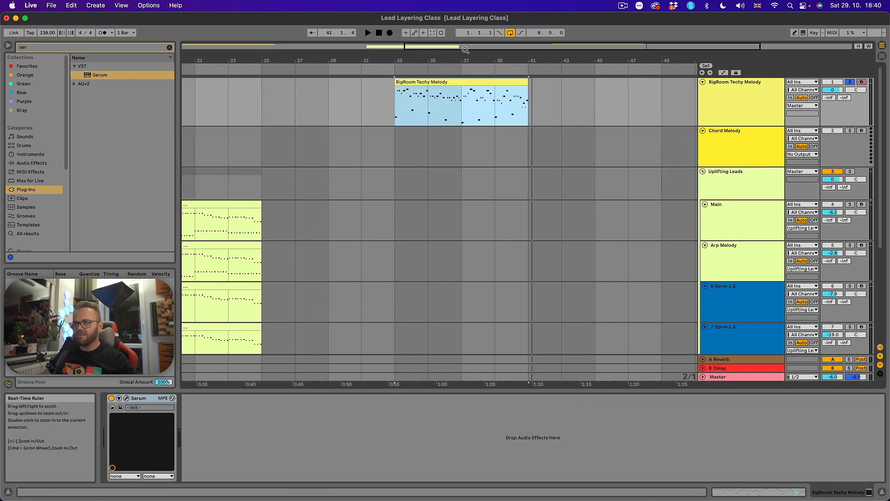
pyautogui.hscroll(3, 646, 95)
pyautogui.rightClick(747, 91)
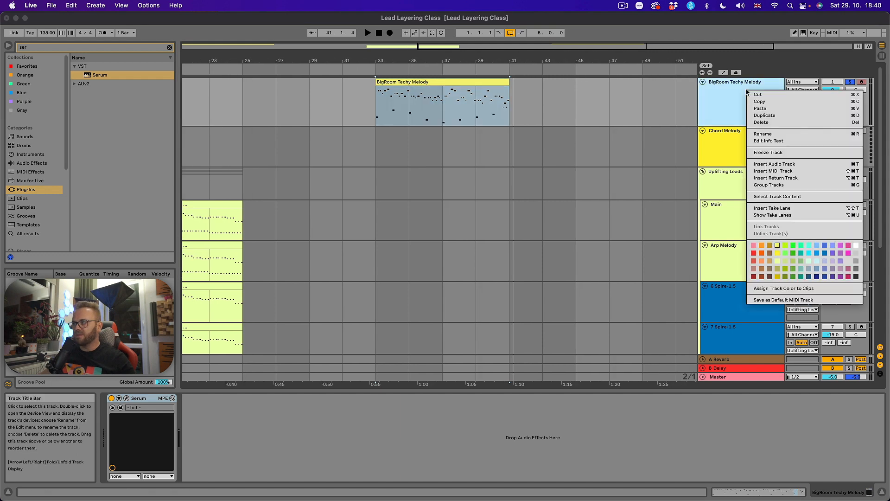
pyautogui.click(781, 186)
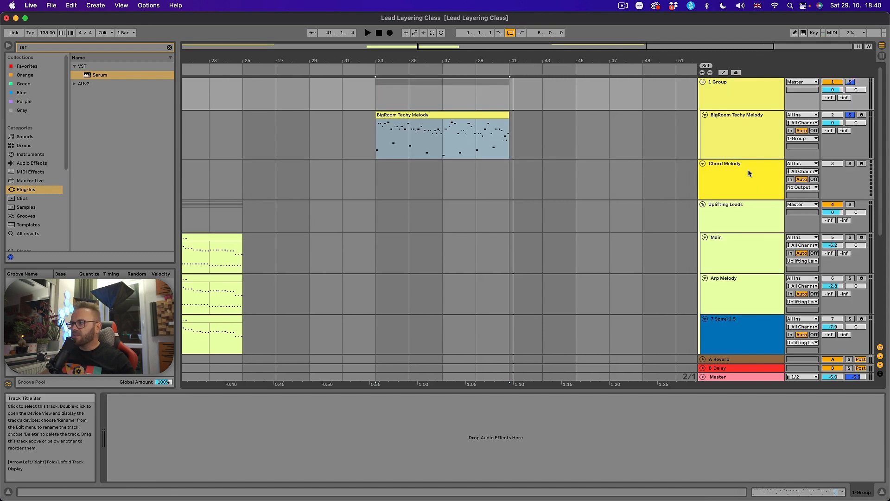
pyautogui.click(730, 95)
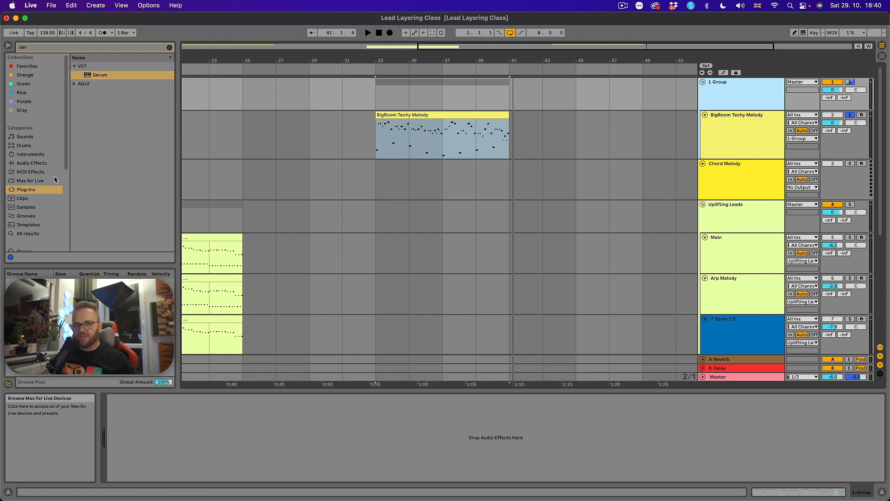
# - Copy the Reverb from the Uplifting Leads group and paste it onto the new melody group
pyautogui.press('super+f')
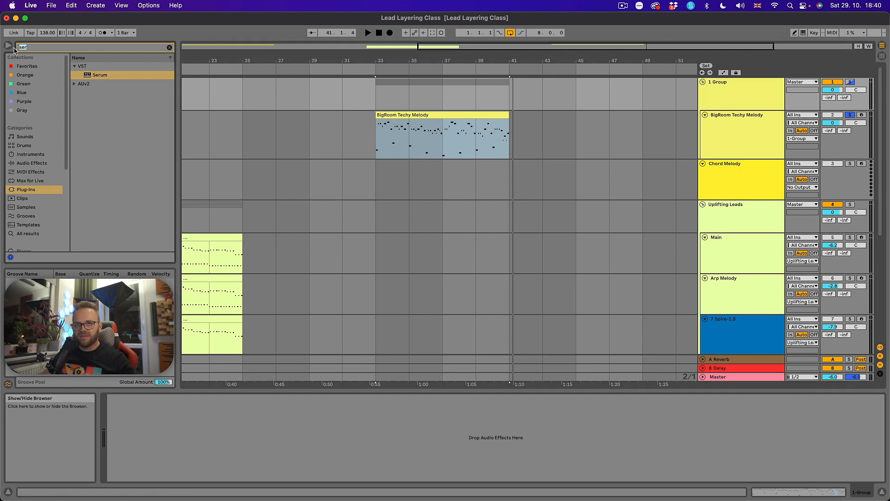
pyautogui.click(723, 217)
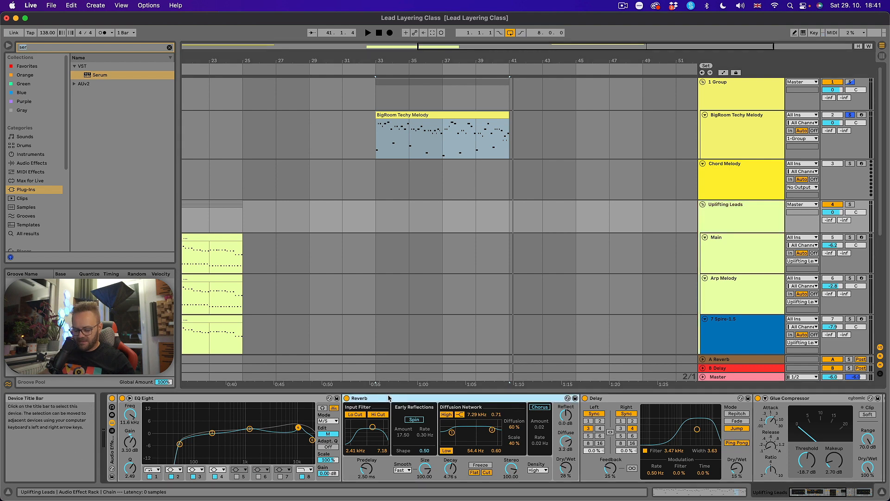
pyautogui.click(751, 96)
pyautogui.click(417, 422)
pyautogui.press('super+v')
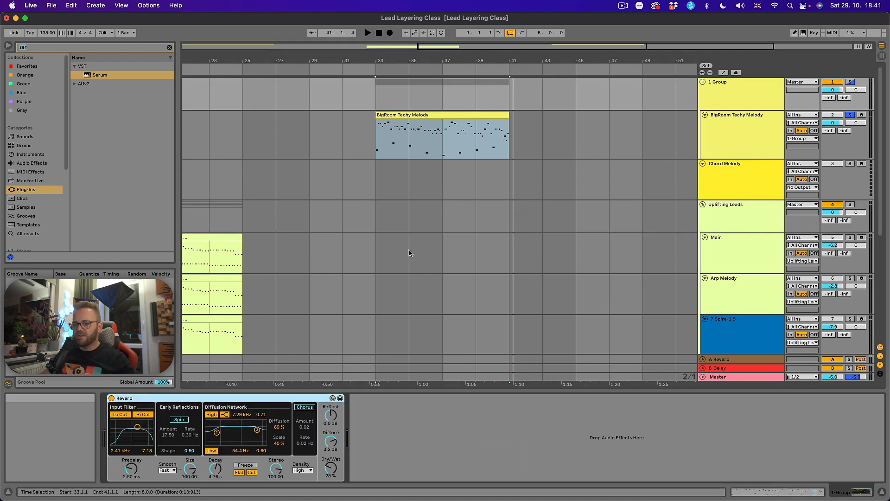
# - Play the BigRoom Techy Melody clip briefly to hear it with the pasted Reverb
pyautogui.click(391, 114)
pyautogui.press('space')
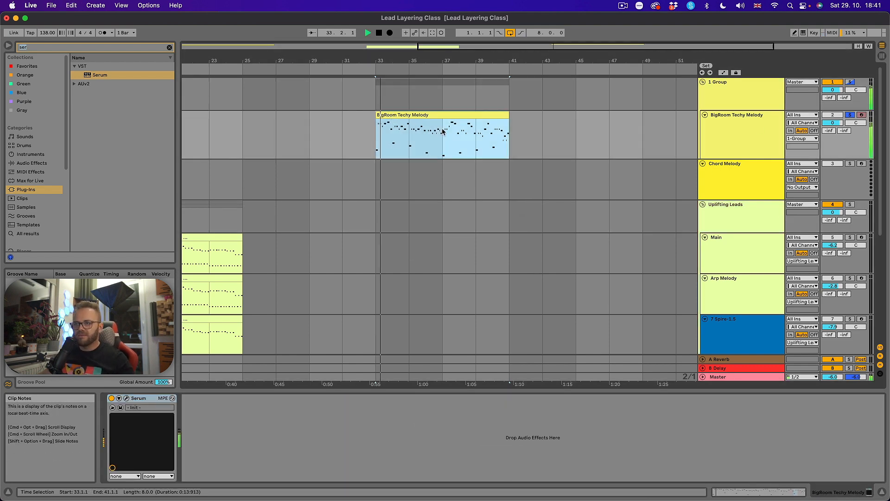
pyautogui.hscroll(-1, 655, 156)
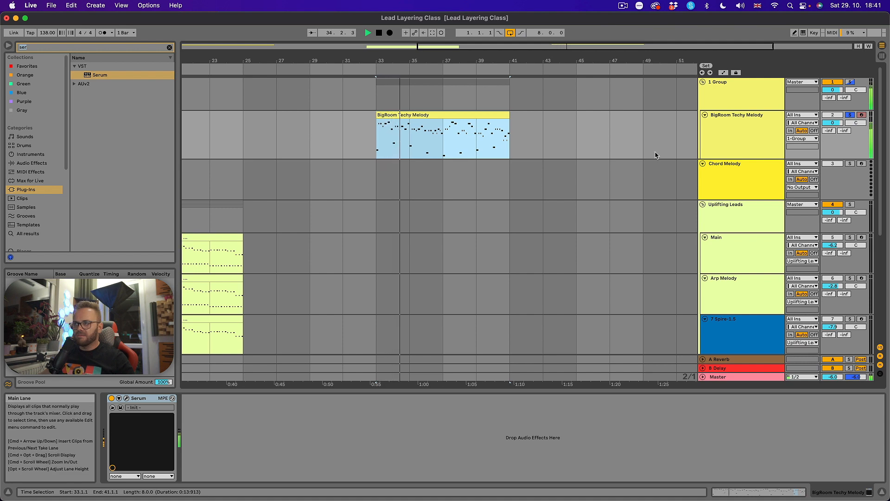
pyautogui.hscroll(-1, 655, 155)
pyautogui.press('space')
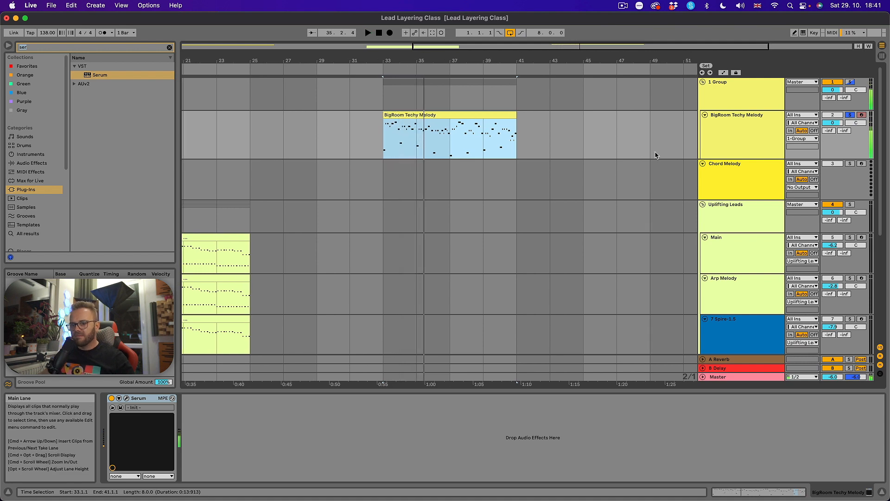
# - During playback, set the group Reverb's input filter to 1.33 kHz with width 6.37 and its diffusion high filter to 3.71 kHz at 0.52
pyautogui.click(739, 90)
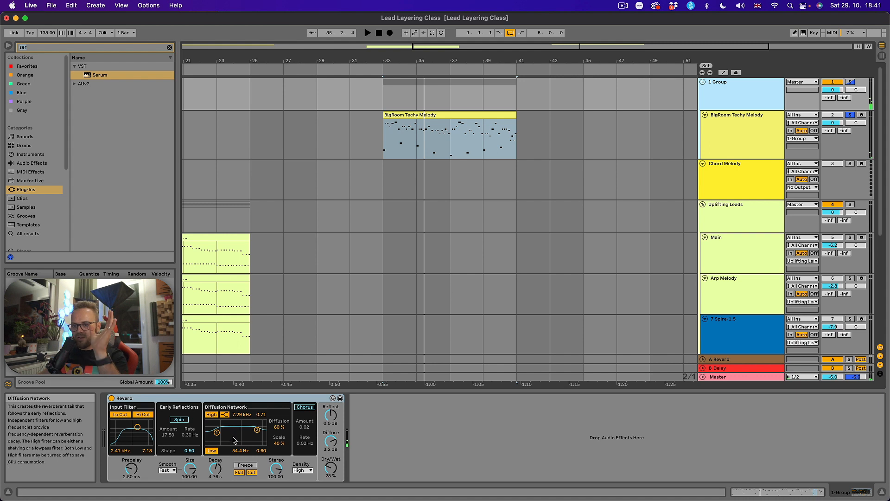
pyautogui.moveTo(137, 427); pyautogui.dragTo(137, 427)
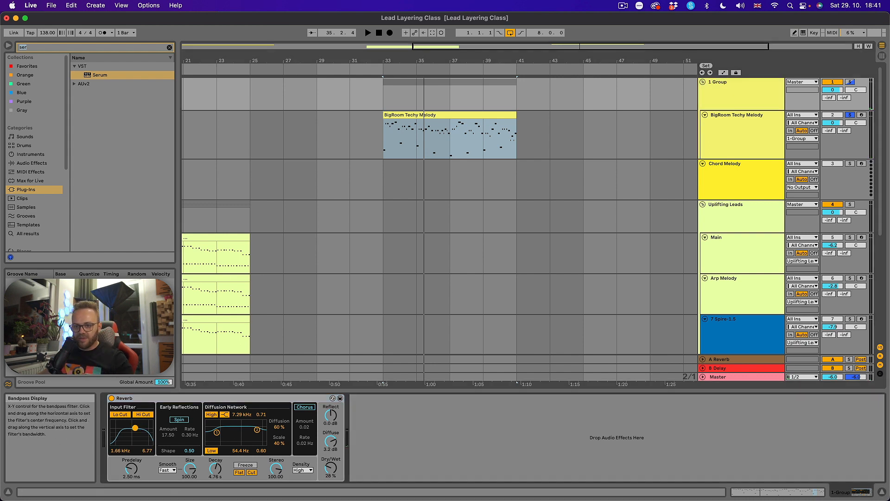
pyautogui.press('space')
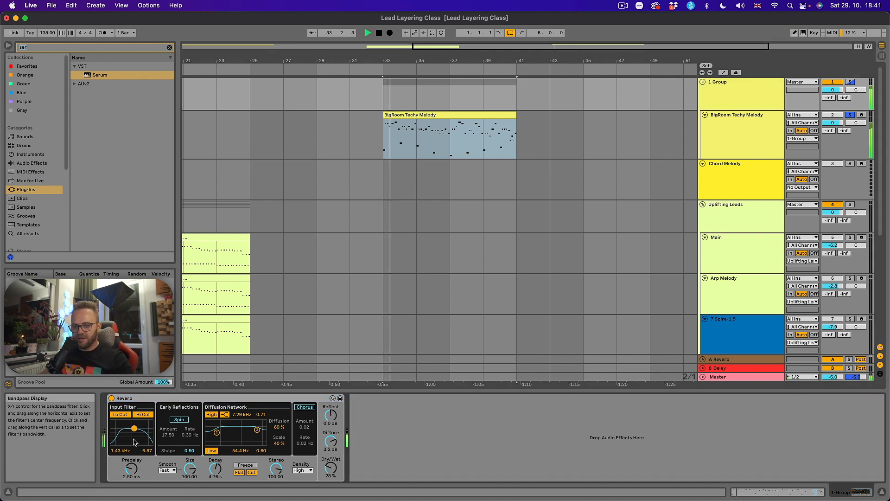
pyautogui.moveTo(134, 429); pyautogui.dragTo(133, 429)
pyautogui.moveTo(257, 430); pyautogui.dragTo(251, 434)
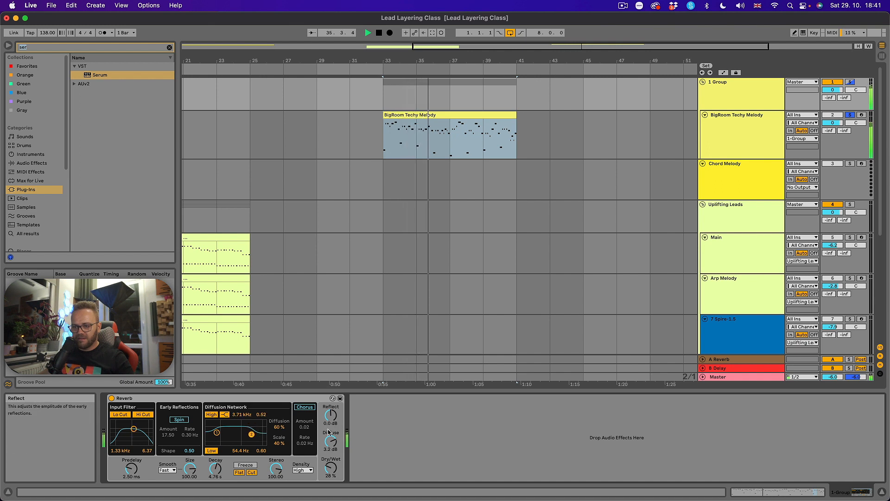
# - Set the Reverb's dry/wet to 30% and Reflect to 6.0 dB, and enable Spin for the early reflections
pyautogui.moveTo(331, 468); pyautogui.dragTo(331, 466)
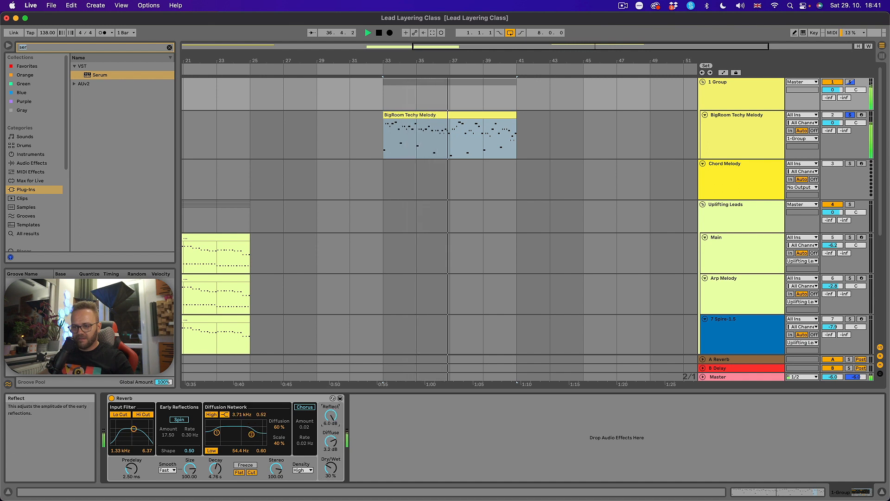
pyautogui.moveTo(331, 423); pyautogui.dragTo(329, 417)
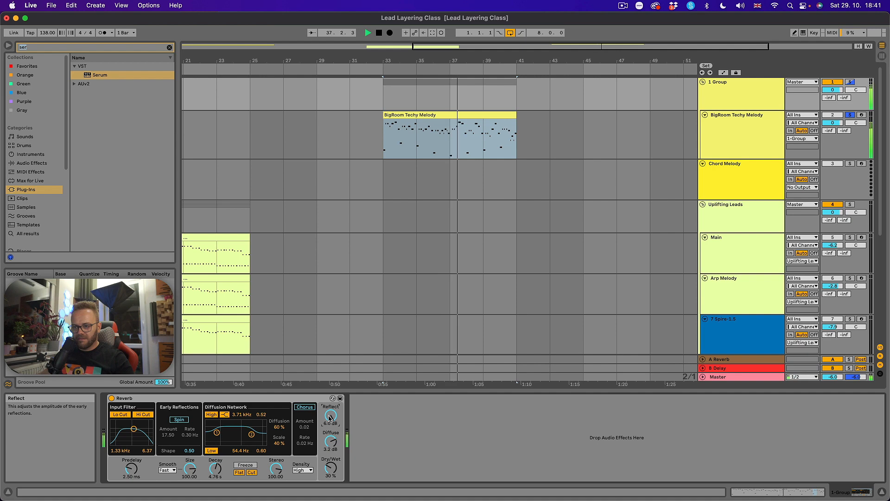
pyautogui.click(179, 420)
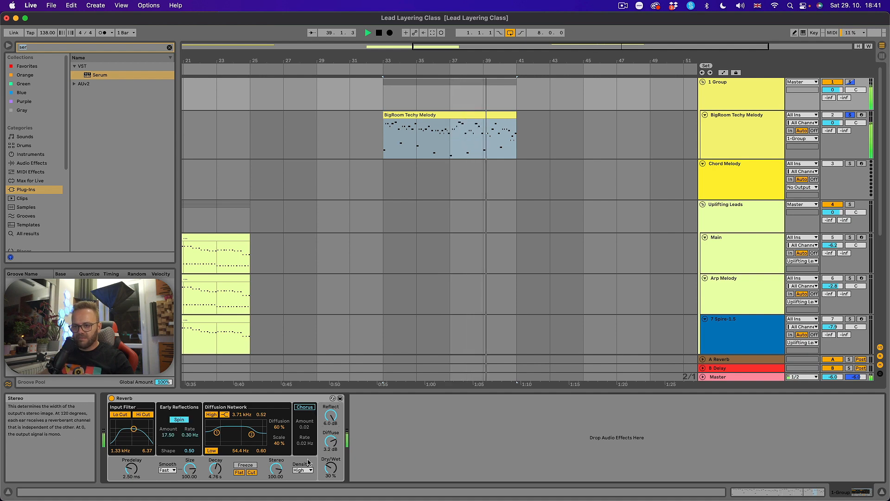
# - Raise the Reverb's decay to 5.96 s and its dry/wet to 38%, and stop playback
pyautogui.moveTo(215, 470); pyautogui.dragTo(215, 465)
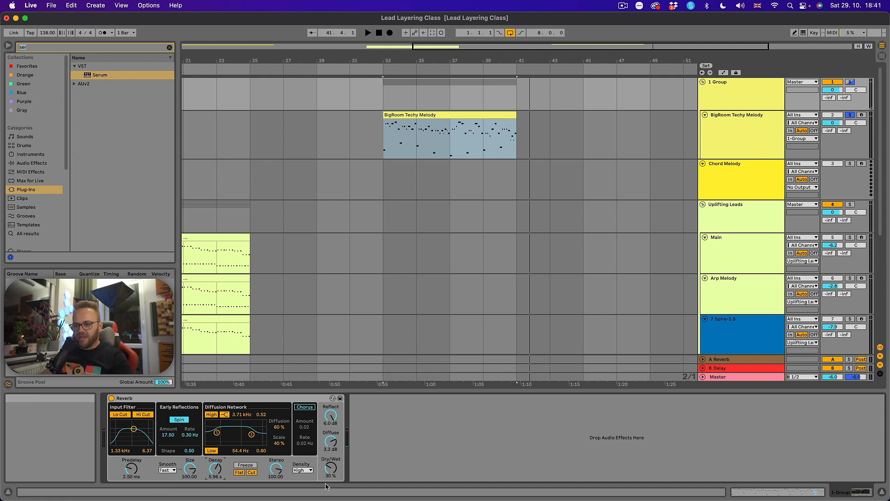
pyautogui.moveTo(332, 474); pyautogui.dragTo(333, 471)
pyautogui.press('space')
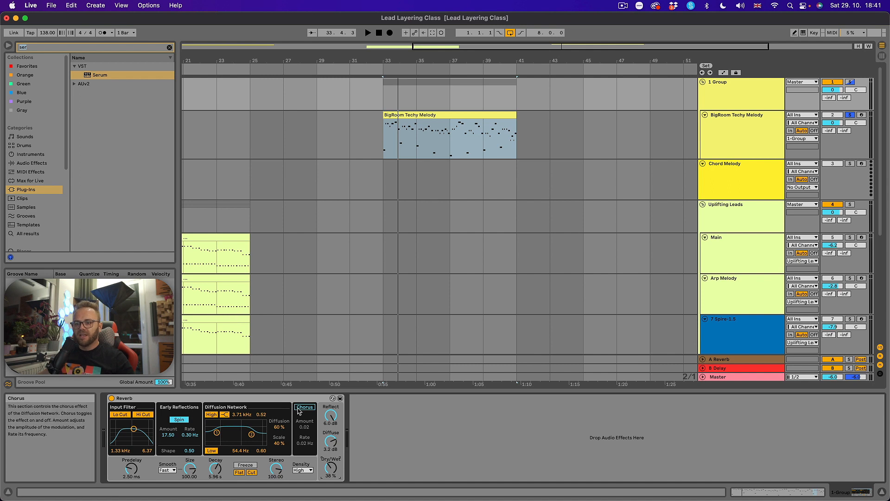
# - Group the Reverb into an Audio Effect Rack, show the rack's chain list and select its chain
pyautogui.rightClick(271, 401)
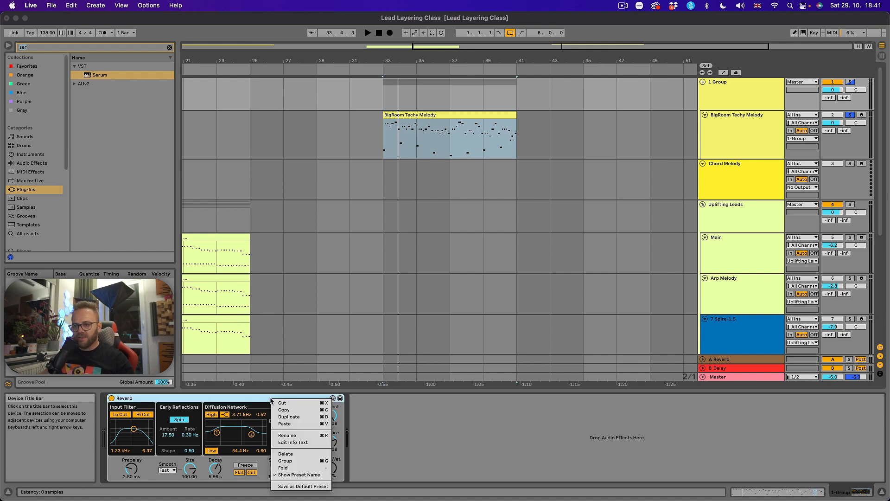
pyautogui.click(301, 462)
pyautogui.click(112, 434)
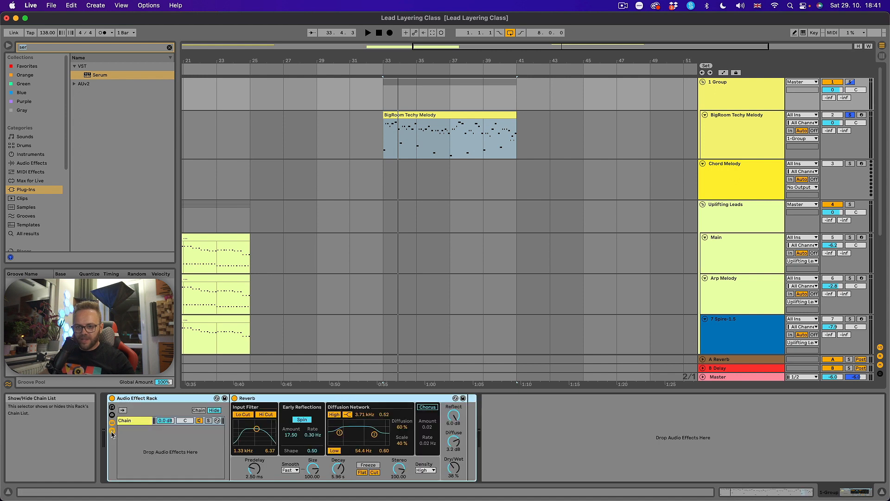
pyautogui.rightClick(133, 423)
pyautogui.click(129, 448)
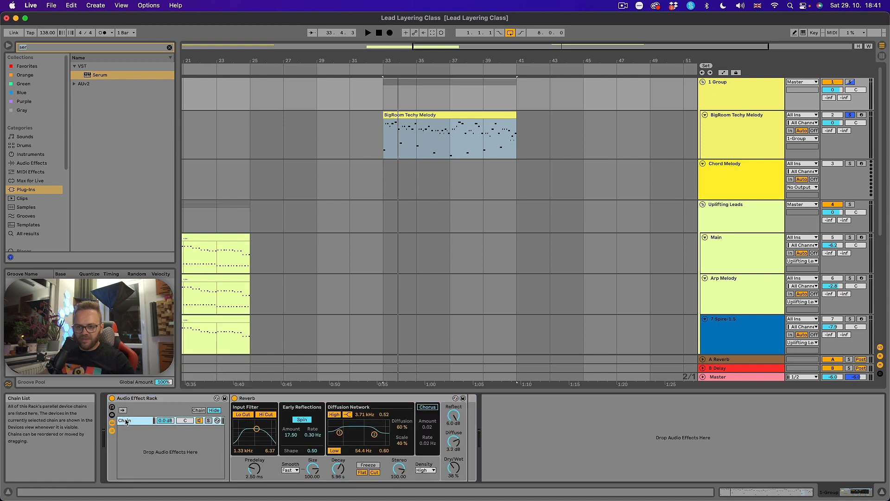
# - Rename the rack's existing chain to Reverb and create a second, empty chain named Dry
pyautogui.rightClick(127, 421)
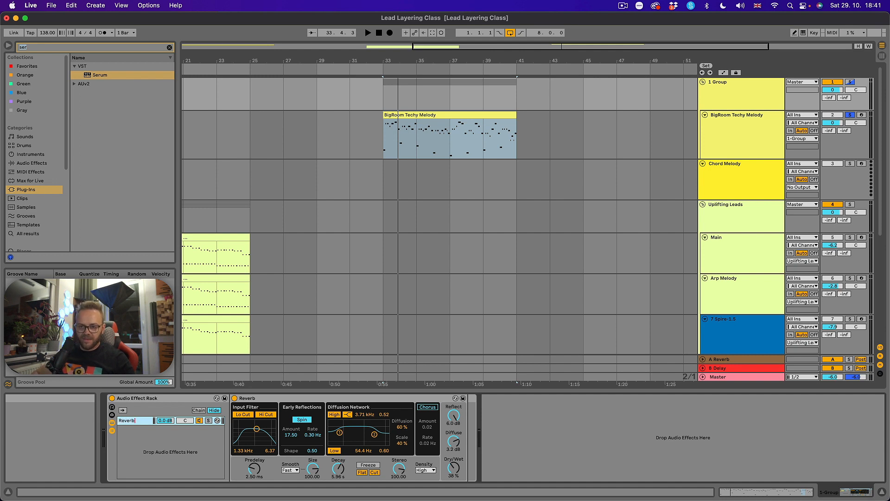
pyautogui.rightClick(135, 439)
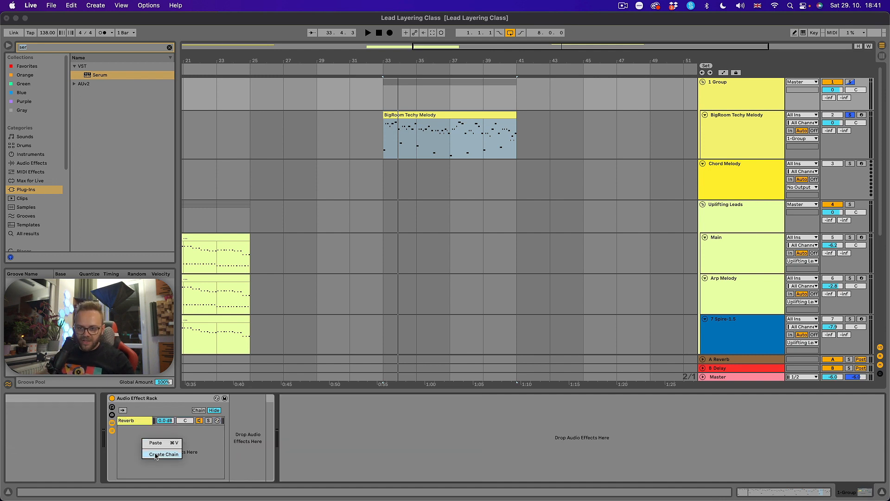
pyautogui.click(135, 443)
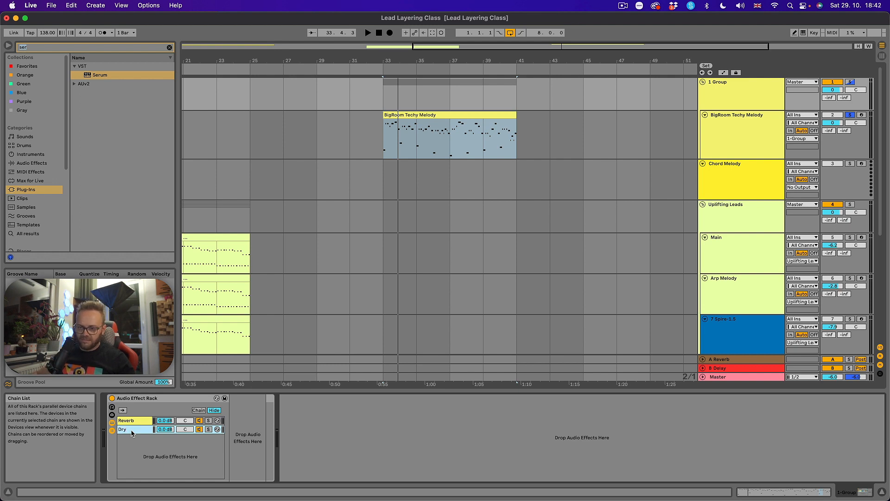
pyautogui.click(136, 420)
pyautogui.click(131, 431)
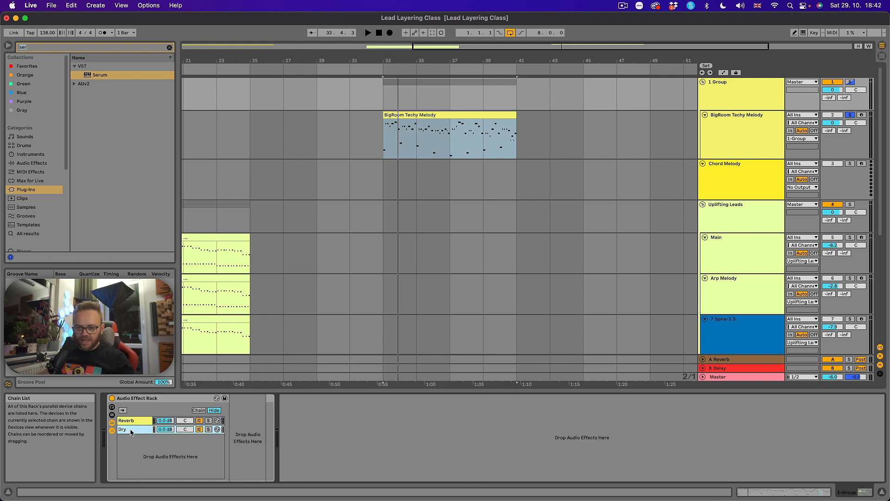
# - Audition the rack's parallel chains and set the Reverb device's dry/wet to 100%
pyautogui.click(199, 421)
pyautogui.press('space')
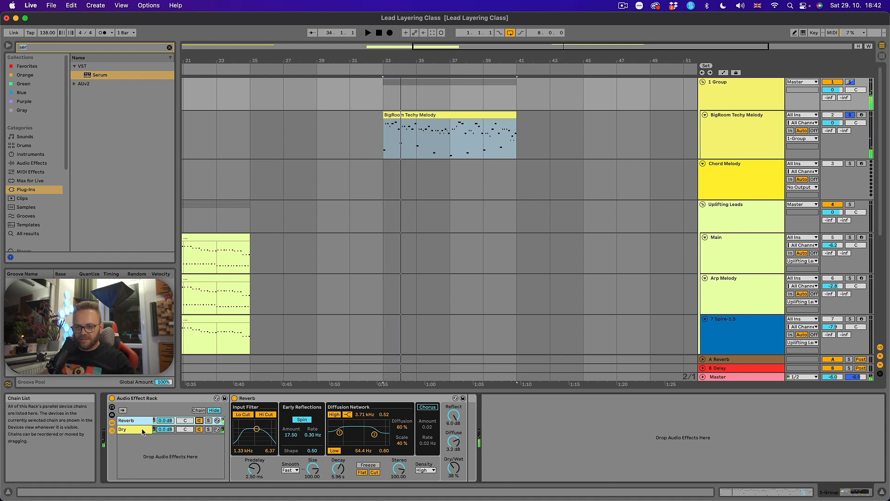
pyautogui.click(453, 471)
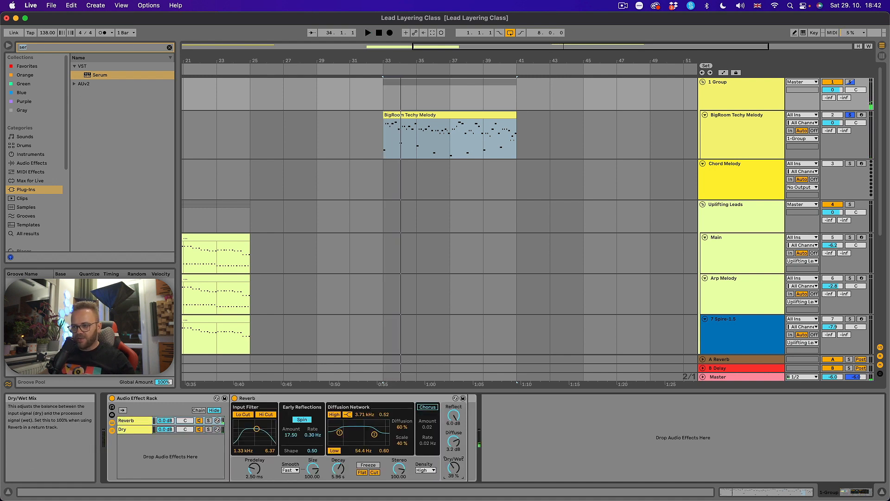
# - Balance the Reverb chain against the Dry chain during playback, trying -9.0 dB and settling its volume at -6.0 dB
pyautogui.click(167, 423)
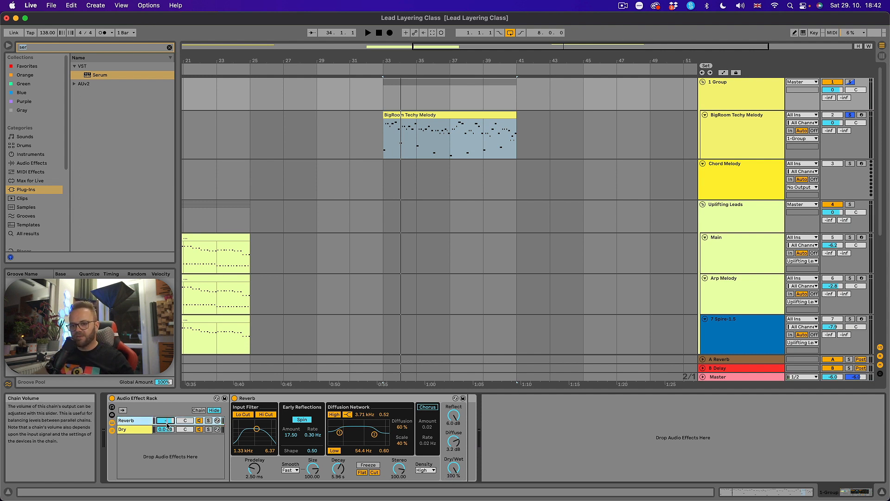
pyautogui.press('space')
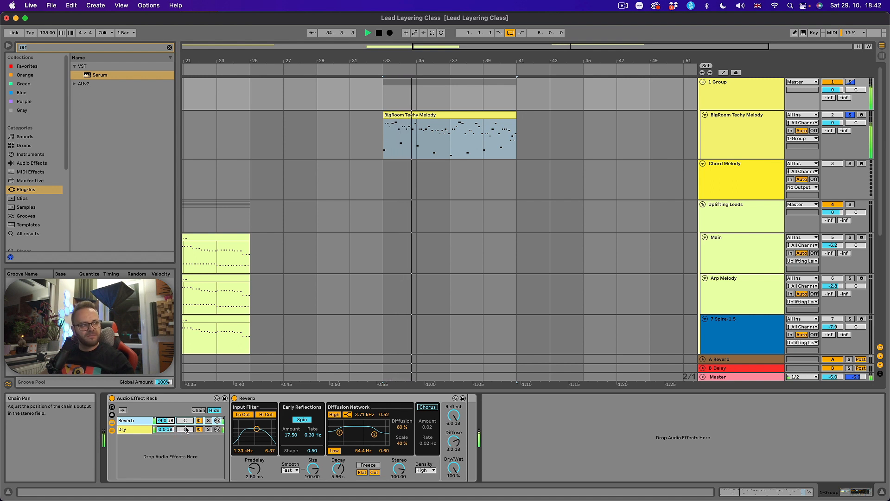
pyautogui.press('space')
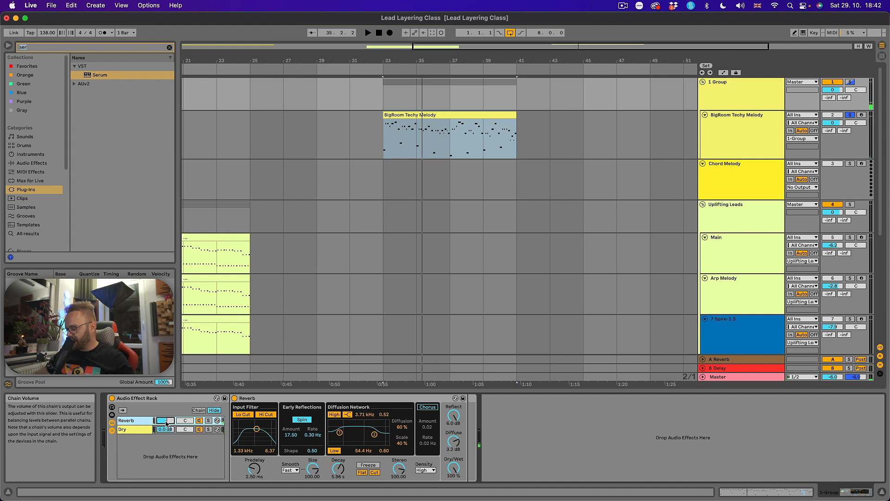
pyautogui.press('space')
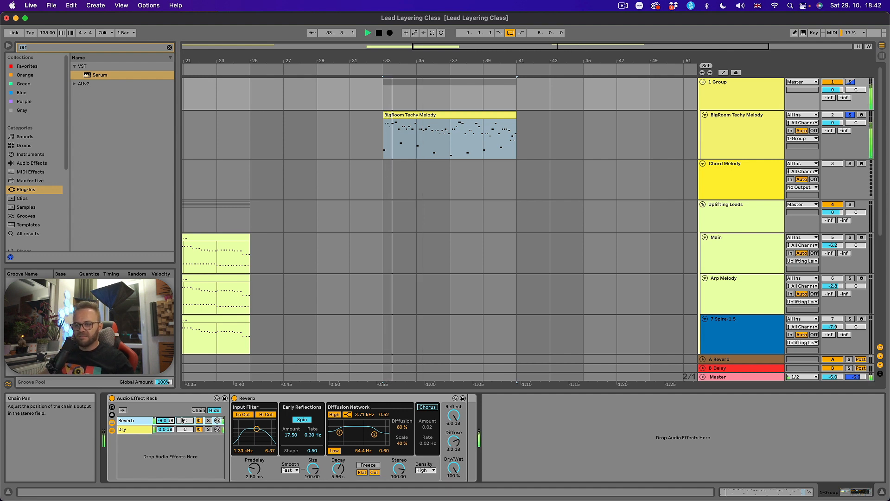
pyautogui.press('space')
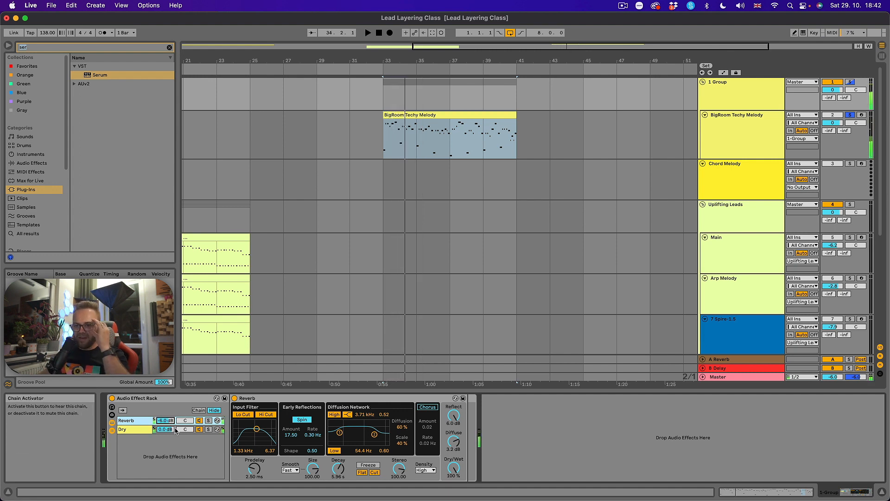
# - Add a Compressor after the Reverb in the rack's Reverb chain
pyautogui.click(142, 430)
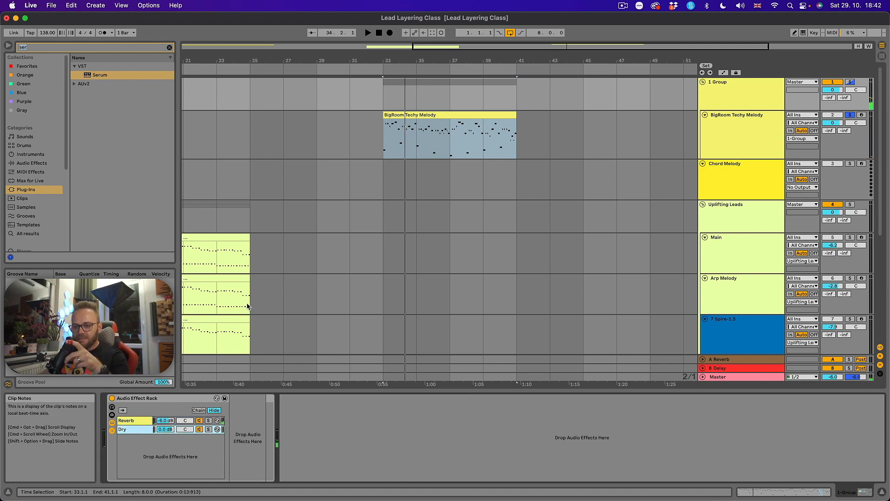
pyautogui.click(134, 420)
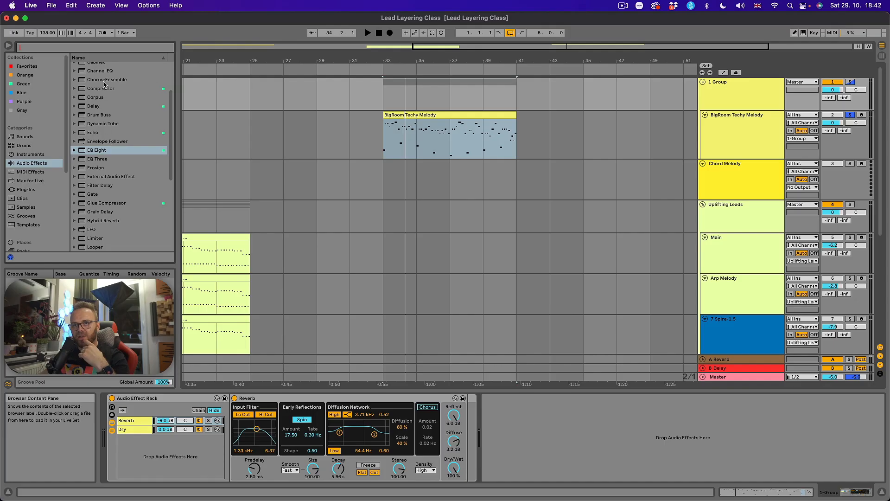
pyautogui.moveTo(105, 88); pyautogui.dragTo(142, 141)
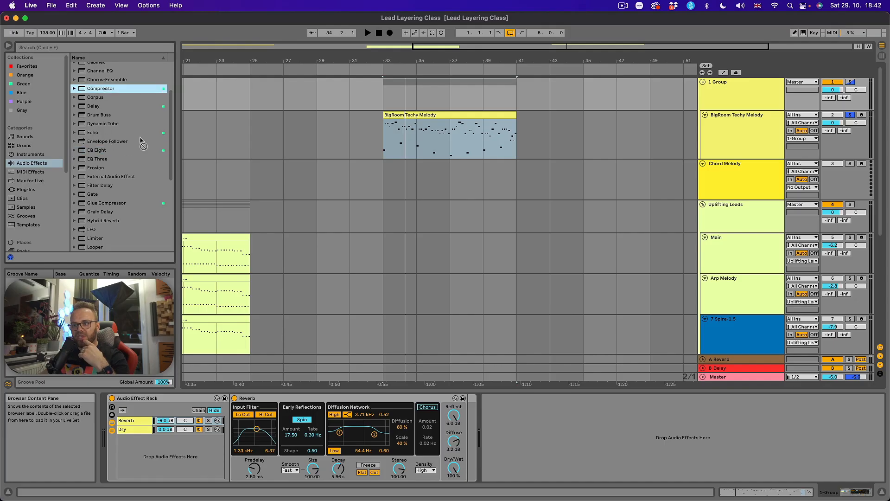
pyautogui.moveTo(489, 429); pyautogui.dragTo(465, 429)
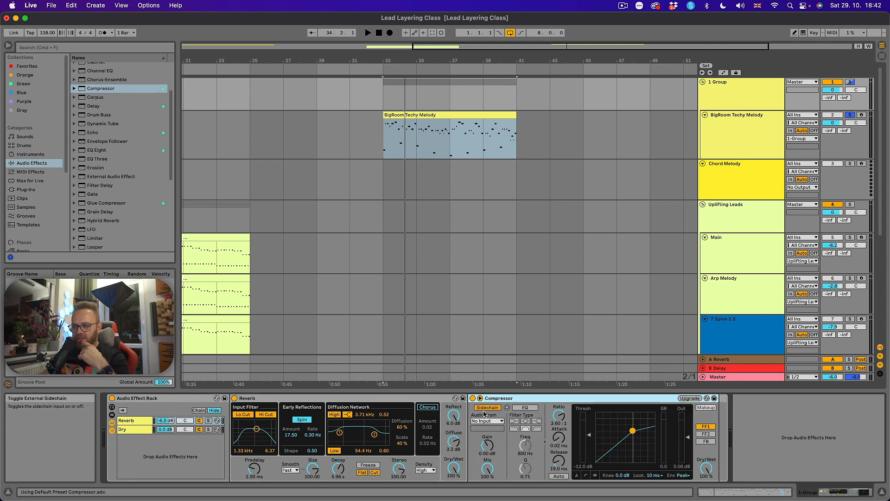
# - Sidechain the Compressor from the BigRoom Techy Melody track, tapped Pre FX
pyautogui.click(487, 422)
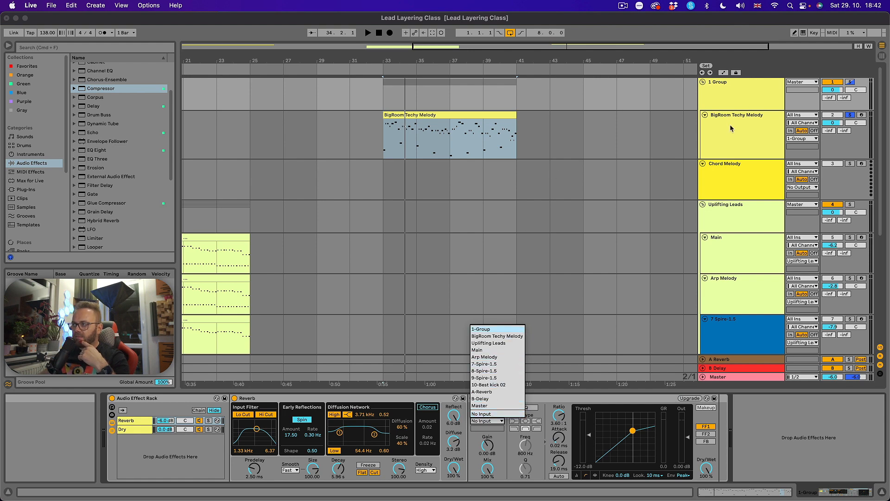
pyautogui.click(504, 337)
pyautogui.click(487, 428)
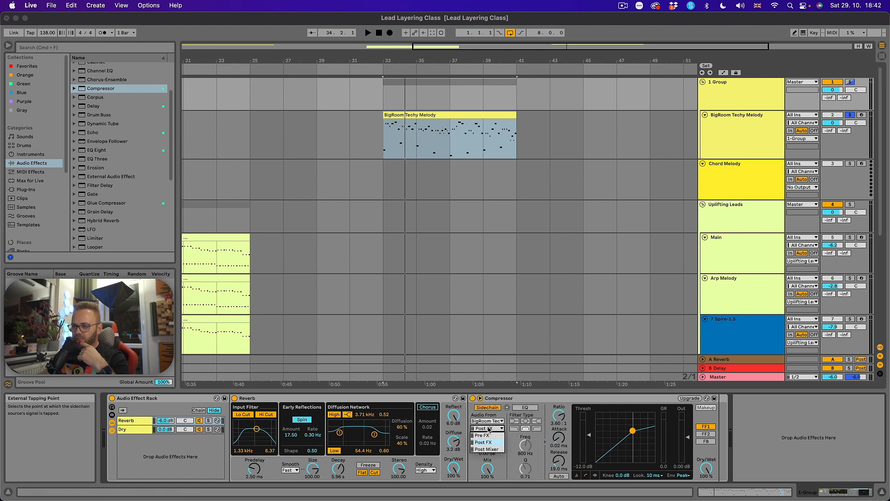
pyautogui.click(488, 436)
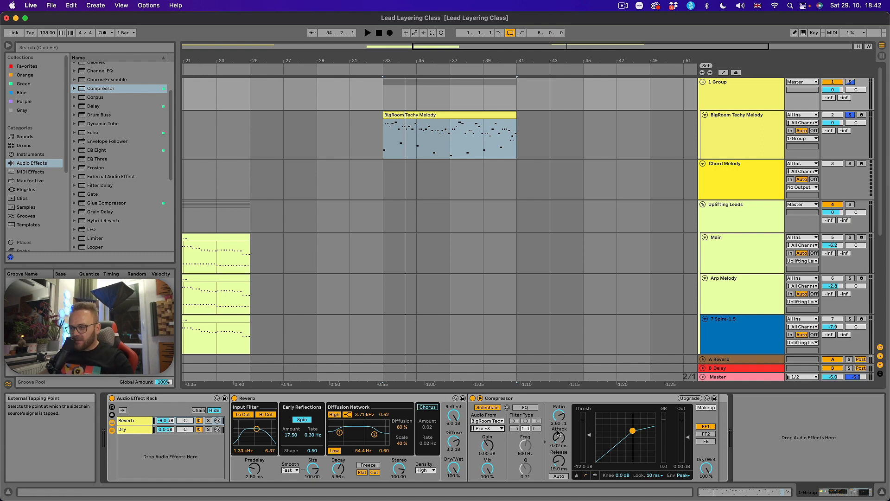
# - During playback, set the Compressor's threshold to -15.7 dB and show its gain reduction activity view
pyautogui.press('space')
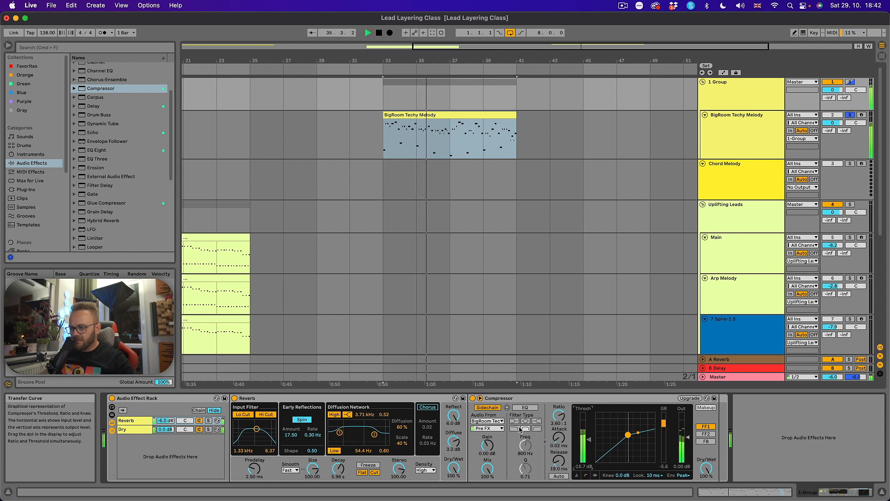
pyautogui.click(595, 476)
pyautogui.press('space')
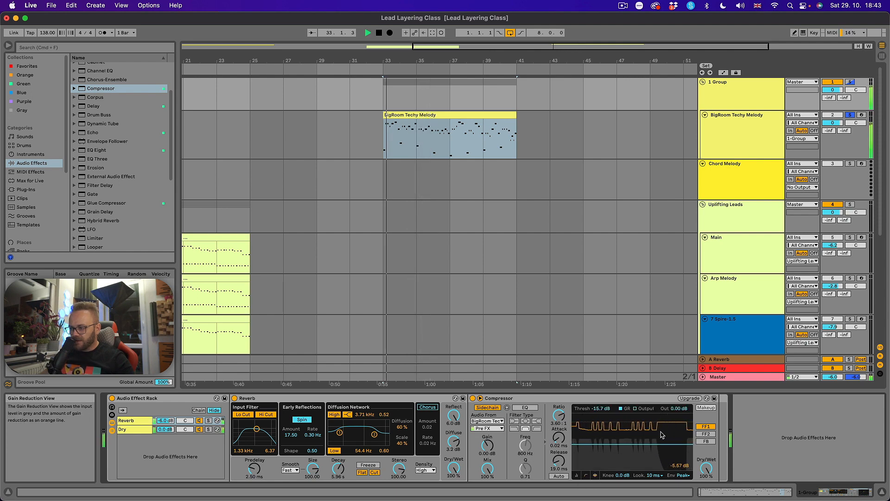
pyautogui.press('space')
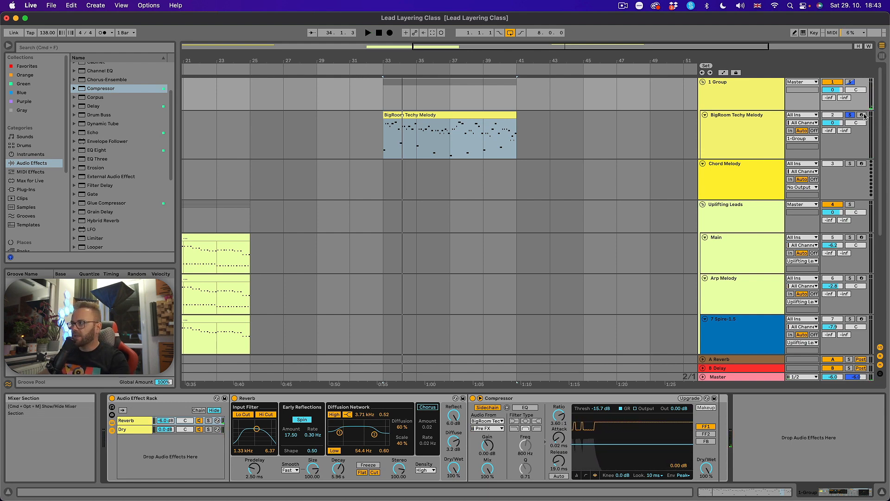
# - Arm the BigRoom Techy Melody track and copy the first two bars of its clip to bar 41
pyautogui.click(863, 115)
pyautogui.rightClick(566, 125)
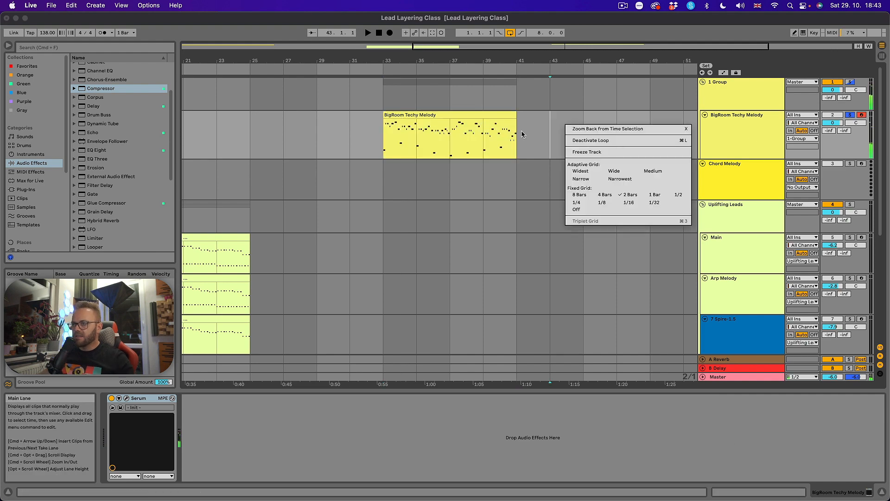
pyautogui.click(522, 134)
pyautogui.moveTo(390, 135); pyautogui.dragTo(539, 114)
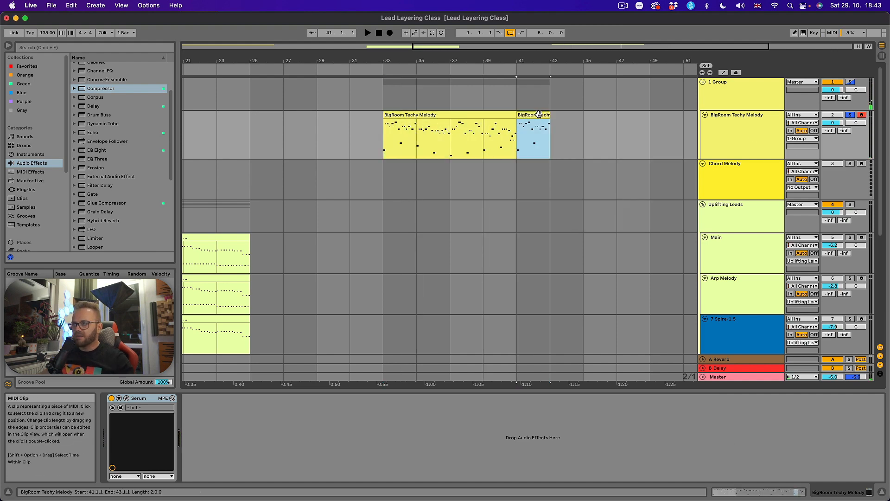
# - Delete all notes after the opening hit in the copied clip at bar 41 and play it
pyautogui.doubleClick(539, 114)
pyautogui.click(345, 412)
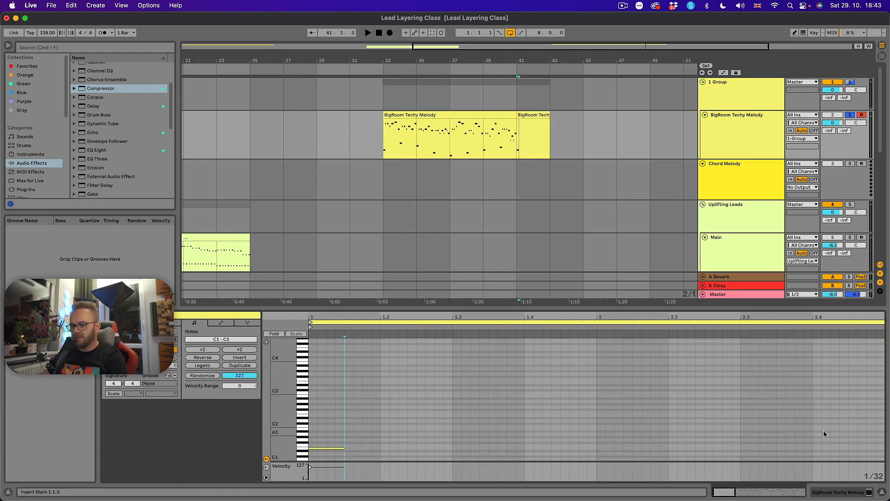
pyautogui.press('space')
# - On 1 Group, set the sidechain Compressor's release to 137 ms and its knee to 5.8 dB
pyautogui.click(722, 140)
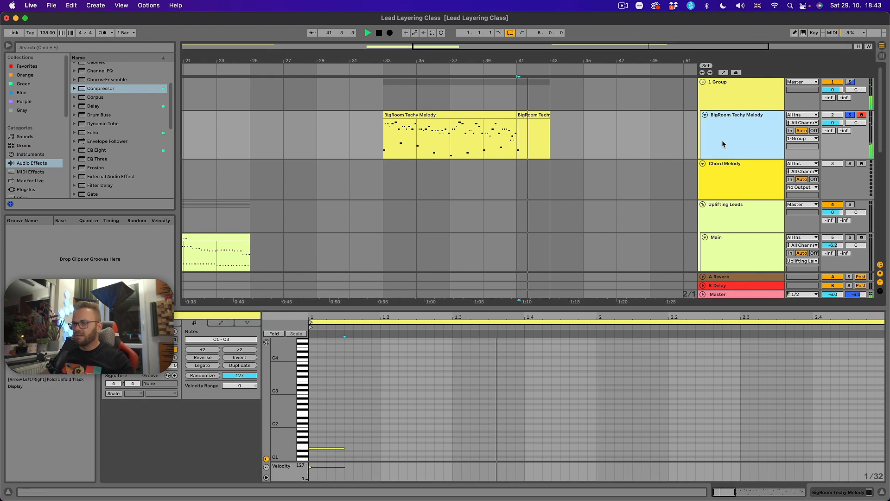
pyautogui.click(722, 102)
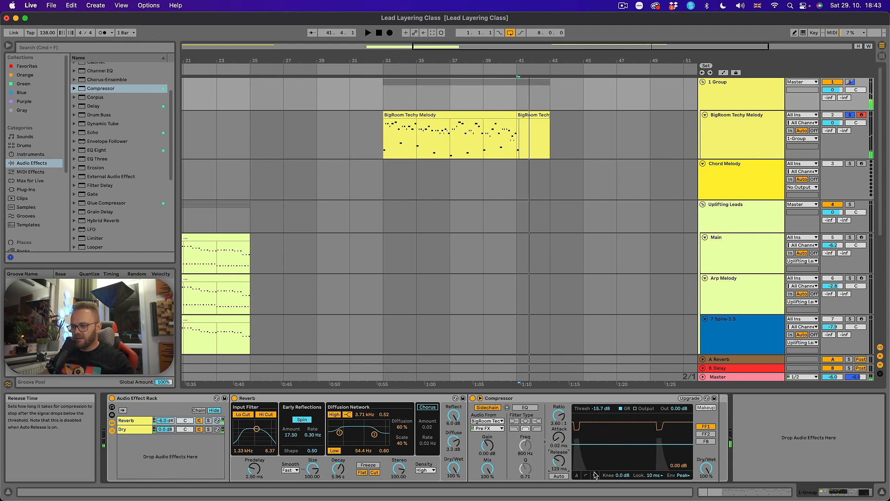
pyautogui.press('space')
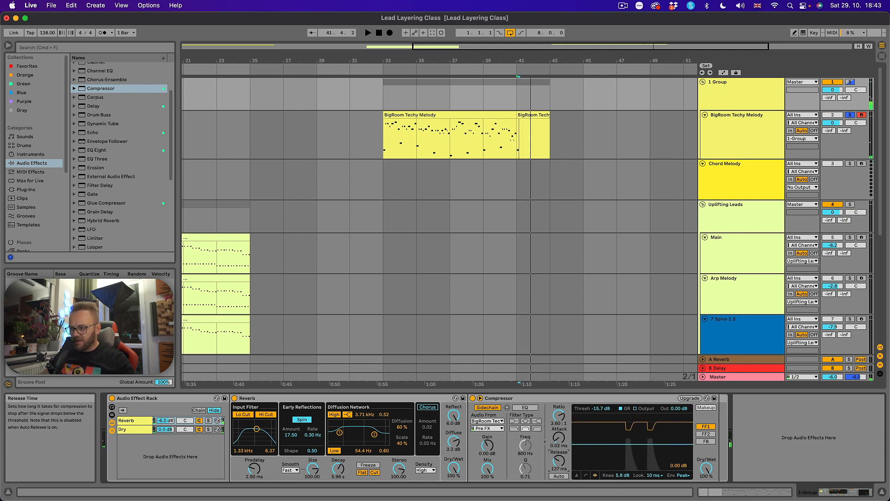
# - While replaying the short hit, lower the Compressor's threshold to -29.6 dB and raise the Reverb's decay to 7.48 s
pyautogui.press('space')
pyautogui.press('space')
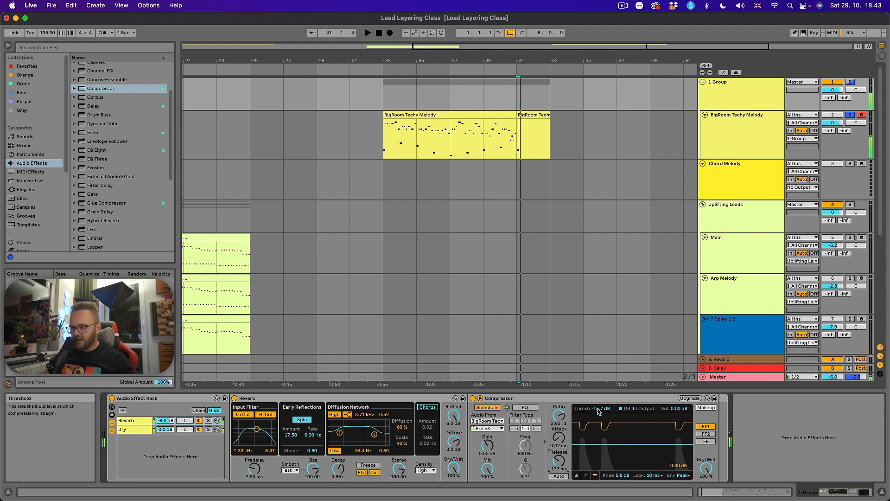
pyautogui.moveTo(598, 409); pyautogui.dragTo(598, 413)
pyautogui.press('space')
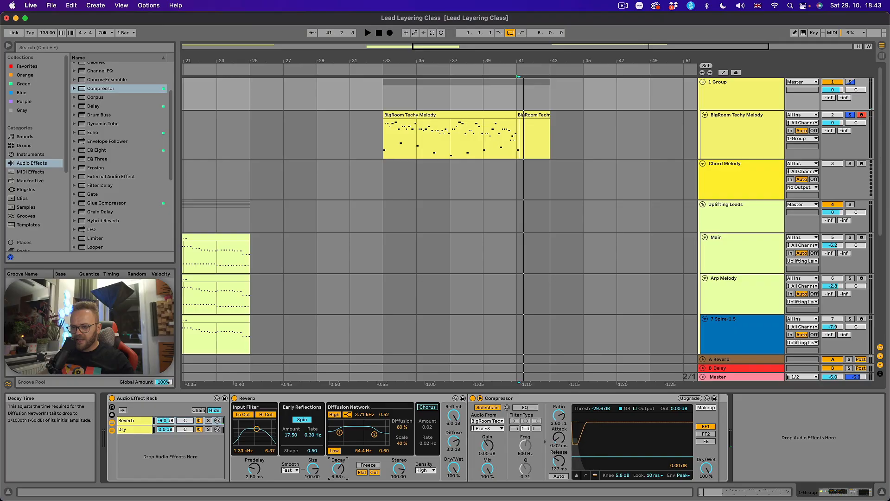
pyautogui.press('space')
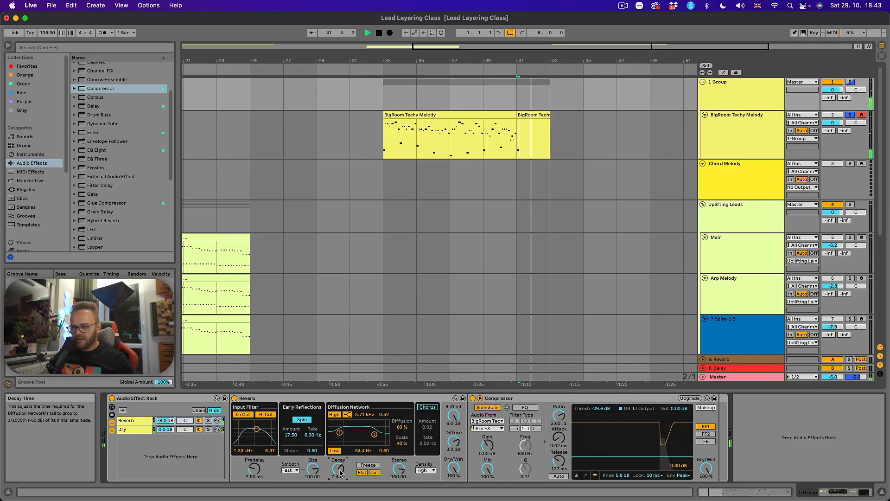
# - Play the full melody, raise the group Compressor's threshold to -22.6 dB, and deactivate the Compressor for comparison
pyautogui.click(488, 146)
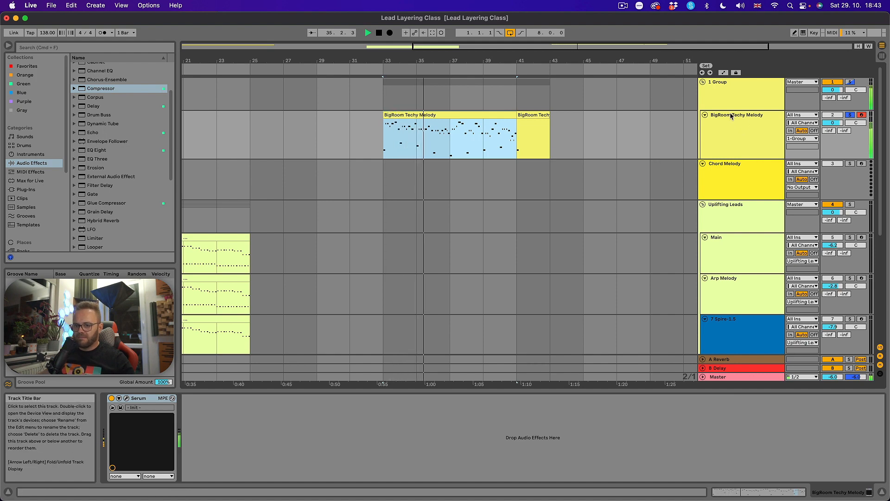
pyautogui.click(742, 93)
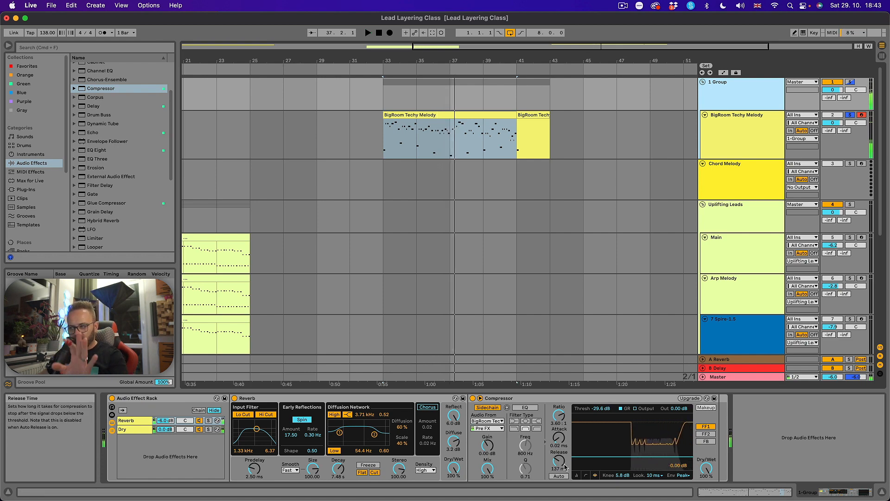
pyautogui.moveTo(593, 410); pyautogui.dragTo(592, 408)
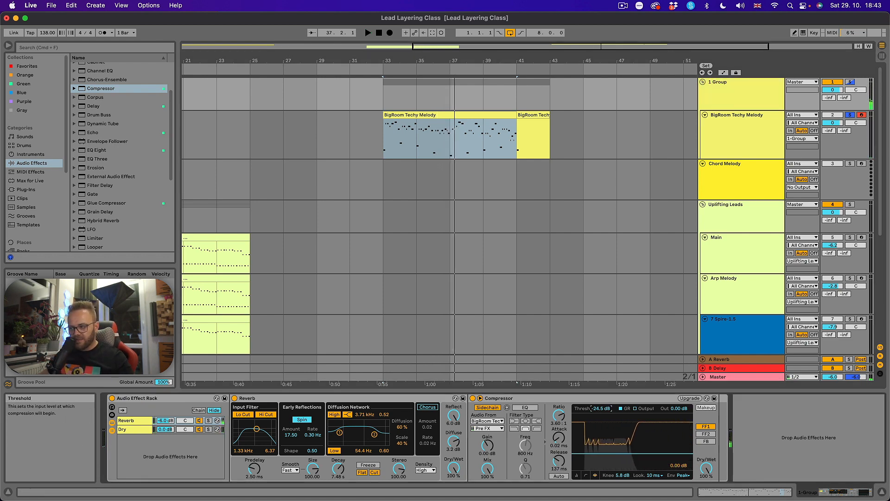
pyautogui.press('space')
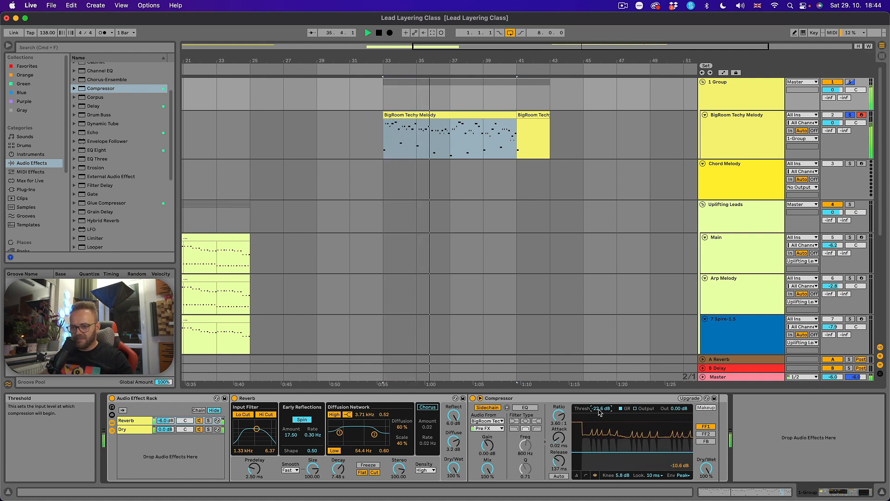
pyautogui.click(473, 398)
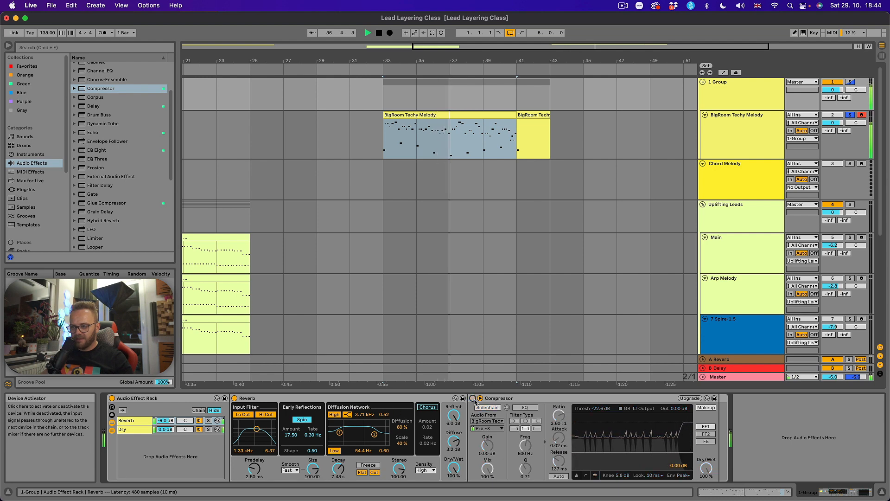
# - Reactivate the group Compressor and set the Reverb chain's volume to -2.4 dB, then stop playback
pyautogui.click(474, 399)
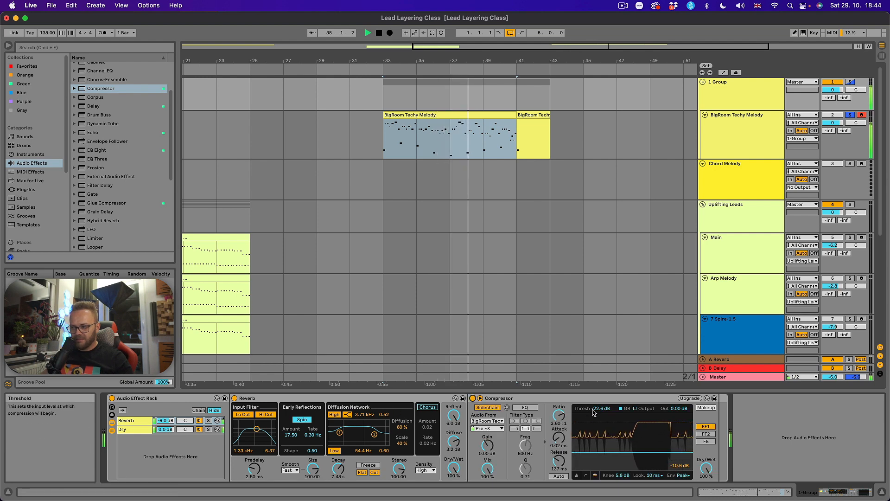
pyautogui.click(166, 420)
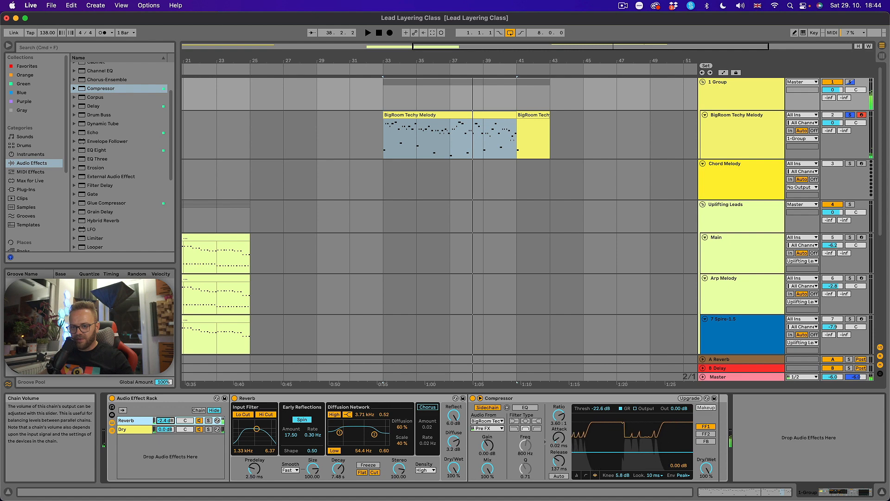
pyautogui.press('space')
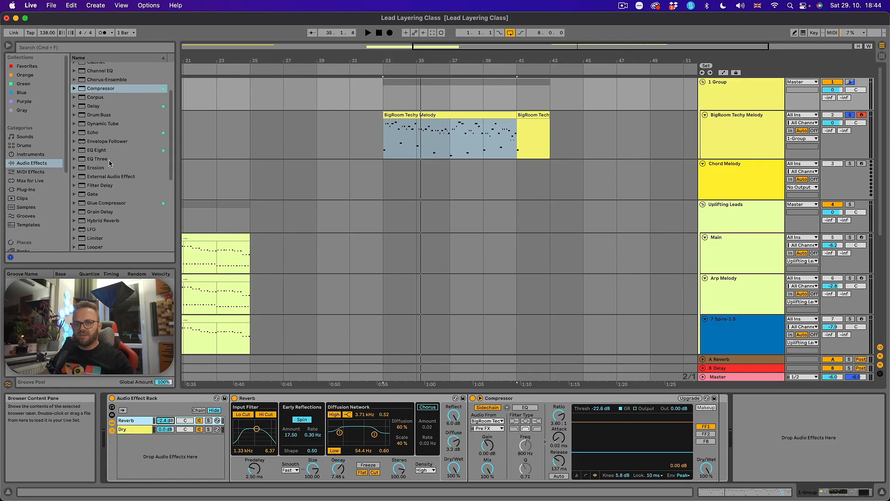
# - Insert EQ Eight between Reverb and Compressor, cutting lows at 235 Hz, lowering the high cut, and boosting the highs around 4.2 kHz
pyautogui.scroll(-5, 133, 225)
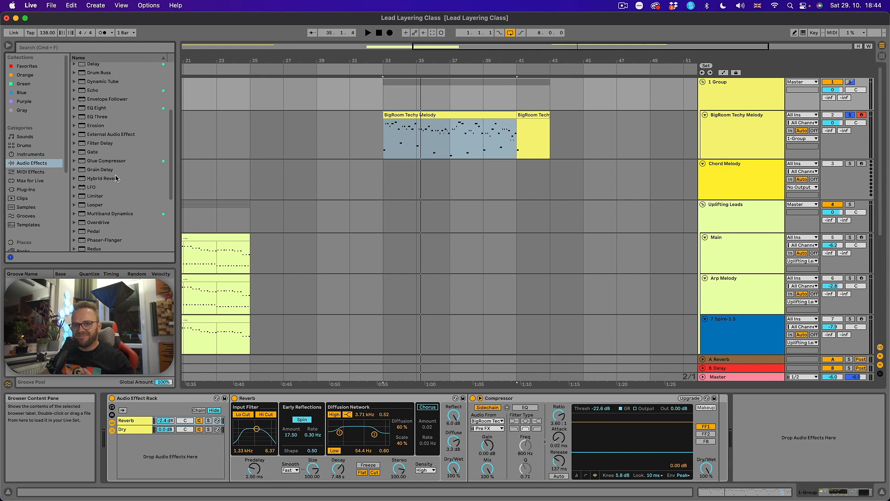
pyautogui.moveTo(96, 111); pyautogui.dragTo(489, 431)
pyautogui.press('space')
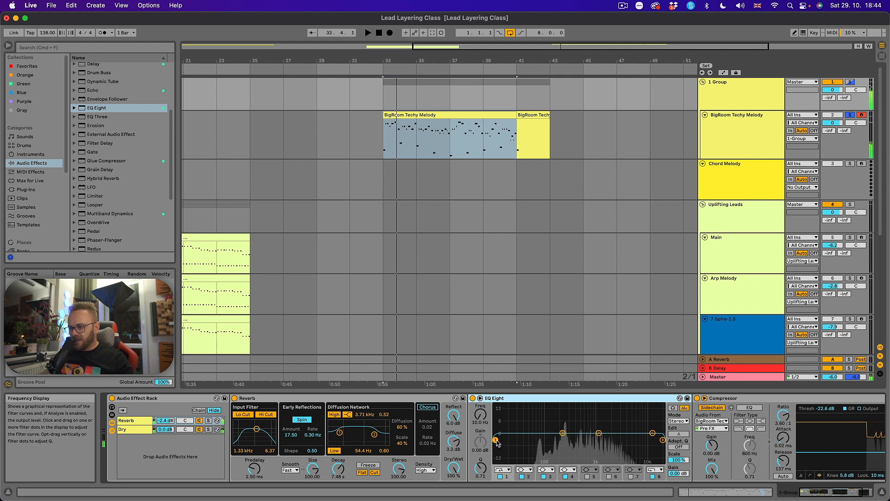
pyautogui.moveTo(496, 440); pyautogui.dragTo(550, 441)
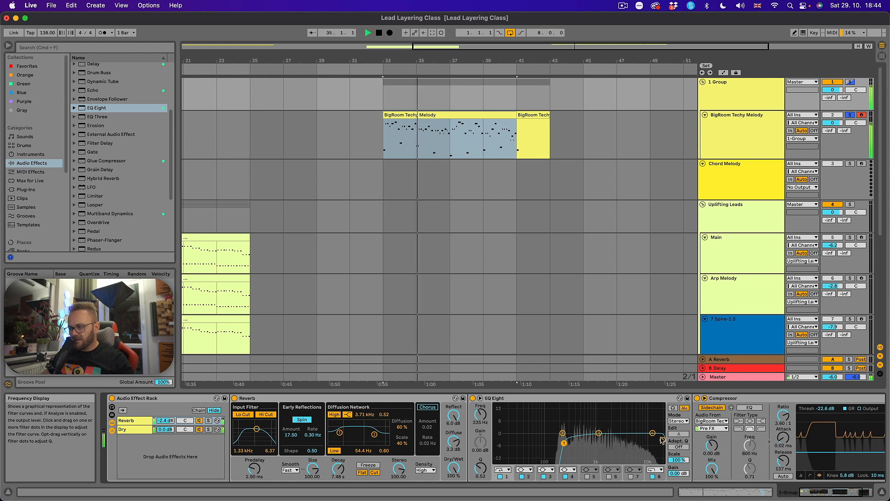
pyautogui.moveTo(662, 440); pyautogui.dragTo(627, 422)
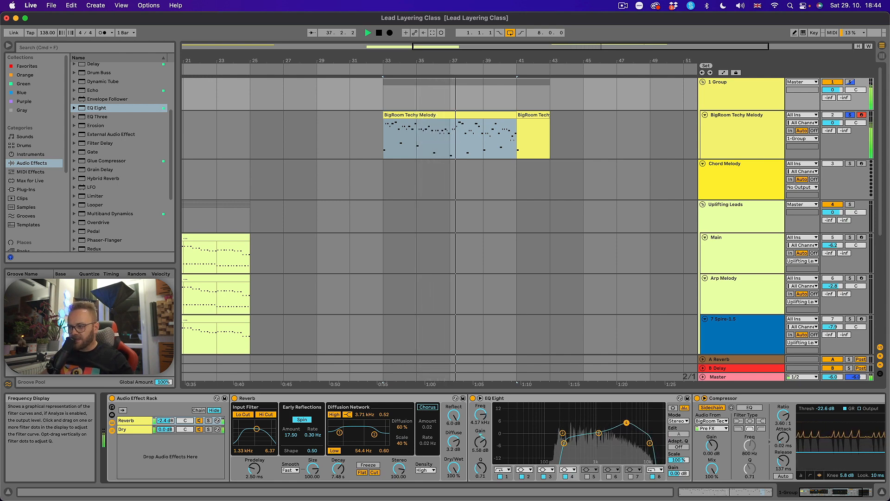
pyautogui.moveTo(485, 471); pyautogui.dragTo(485, 480)
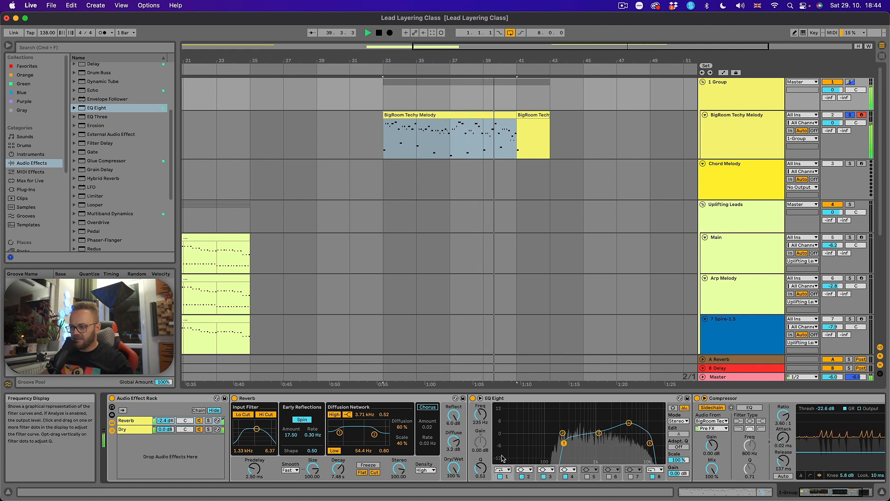
# - Switch EQ Eight's low cut on band 1 and high cut on band 8 to gentler filter slopes
pyautogui.press('space')
pyautogui.click(564, 443)
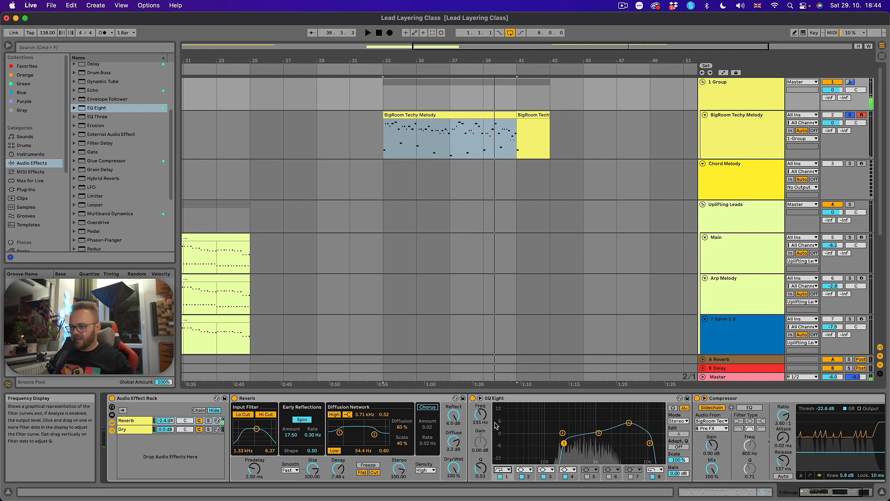
pyautogui.click(508, 470)
pyautogui.click(503, 422)
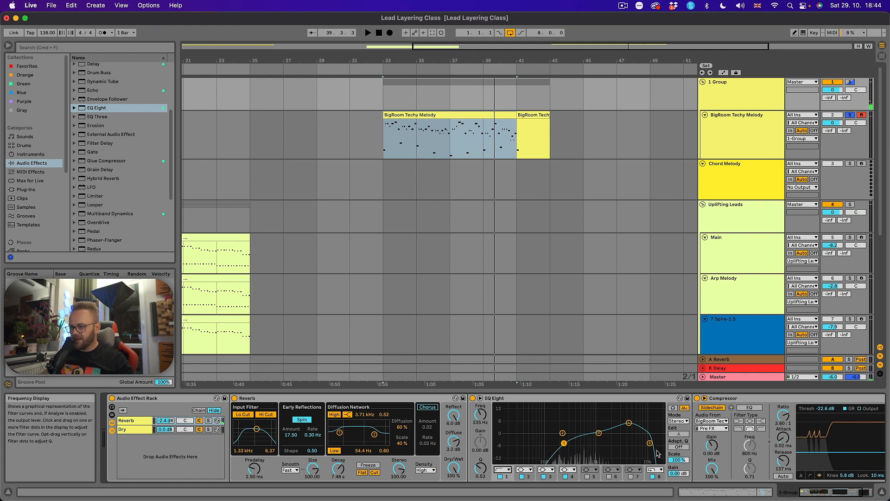
pyautogui.click(652, 470)
pyautogui.click(656, 457)
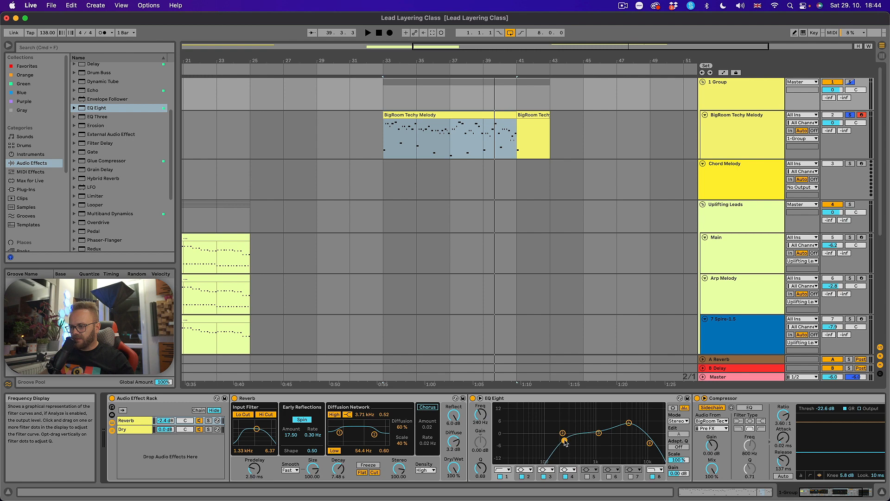
# - While playing the melody, raise EQ Eight's low cut to about 359 Hz, lower the high cut slightly, and boost 1.24 kHz by 1.86 dB
pyautogui.press('space')
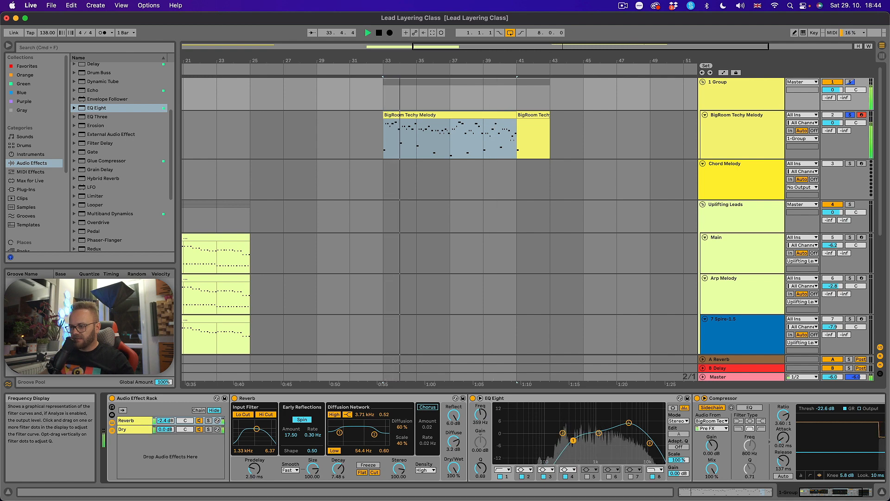
pyautogui.click(649, 443)
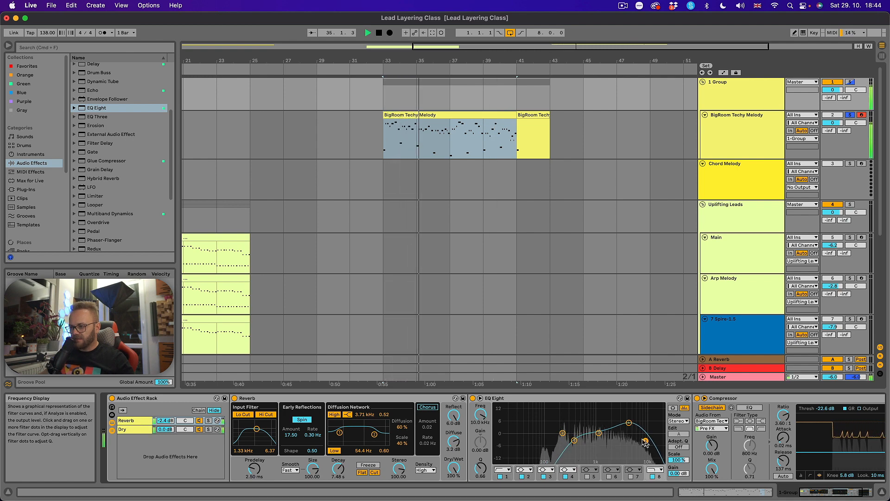
pyautogui.click(629, 424)
pyautogui.moveTo(600, 432); pyautogui.dragTo(600, 430)
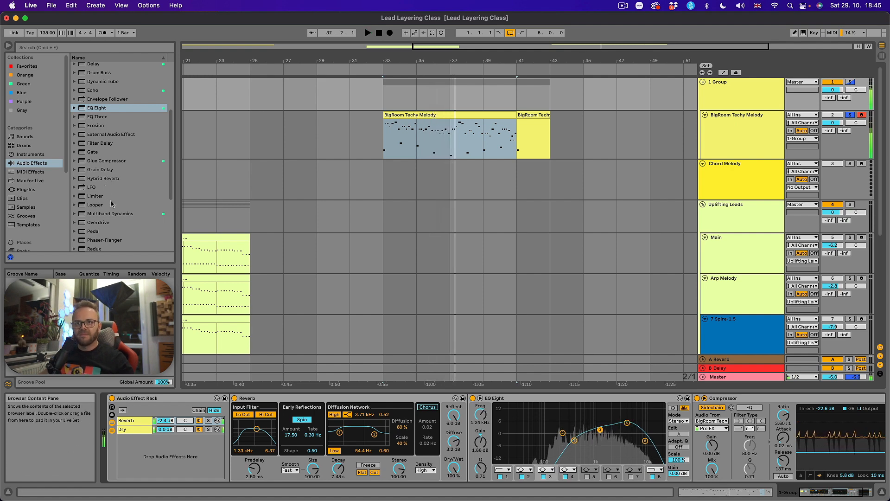
# - Insert a Saturator between EQ Eight and Compressor and set its drive to 6.29 dB
pyautogui.scroll(-5, 114, 213)
pyautogui.scroll(-1, 118, 217)
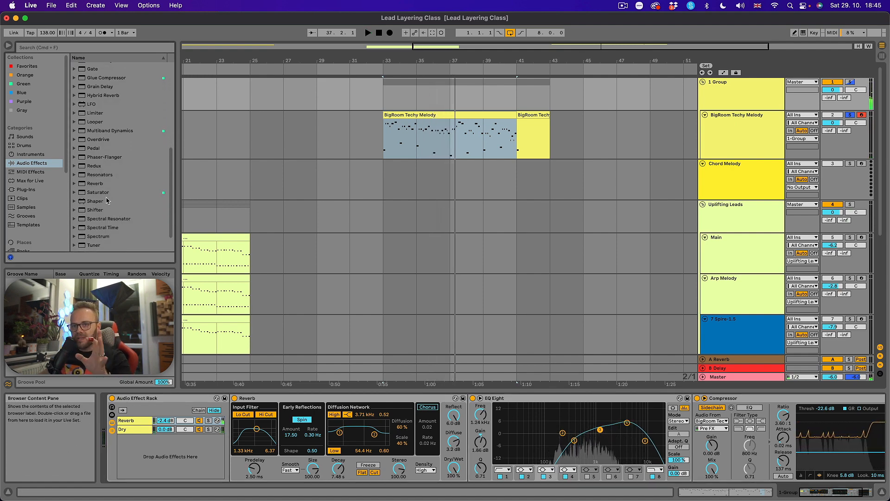
pyautogui.click(98, 193)
pyautogui.moveTo(97, 195); pyautogui.dragTo(649, 410)
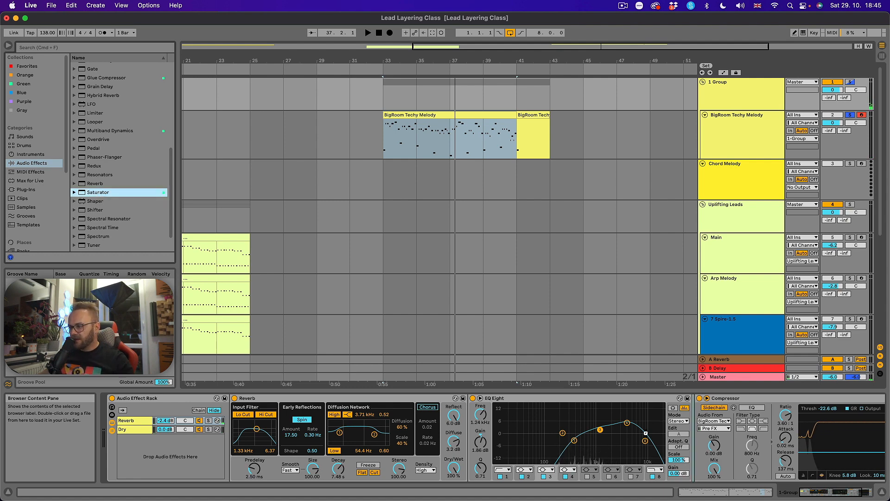
pyautogui.moveTo(660, 430); pyautogui.dragTo(662, 429)
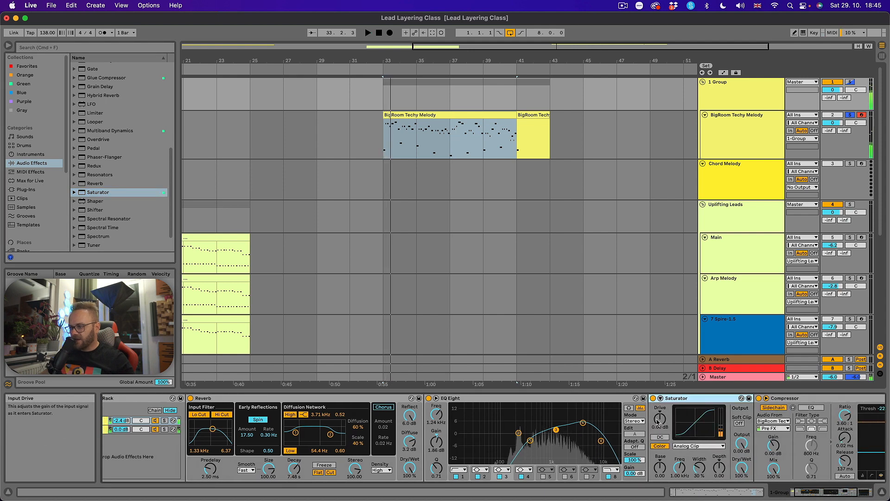
pyautogui.press('space')
pyautogui.moveTo(660, 419); pyautogui.dragTo(660, 413)
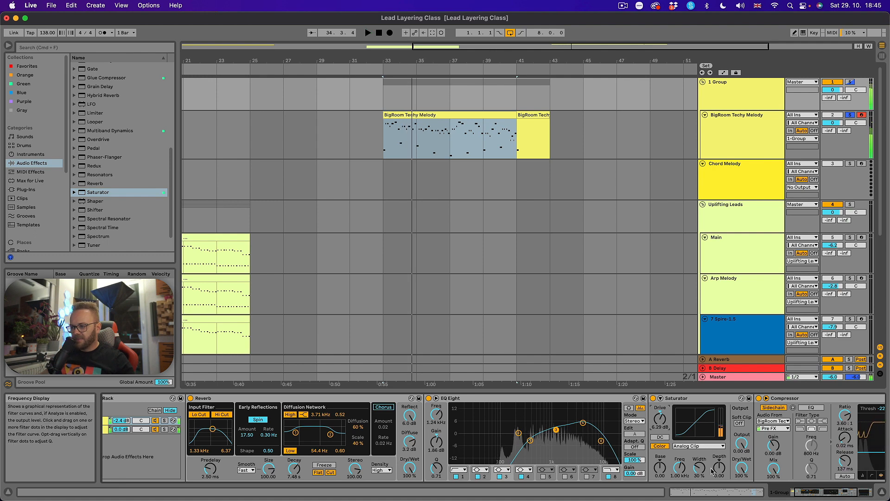
# - Set the Saturator's output to -4.00 dB during playback and bypass it briefly to compare the sound
pyautogui.hscroll(2, 653, 434)
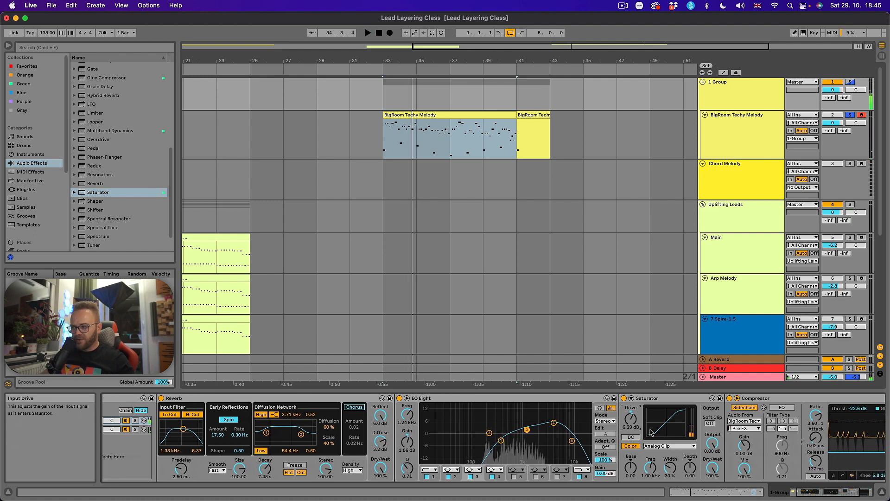
pyautogui.press('space')
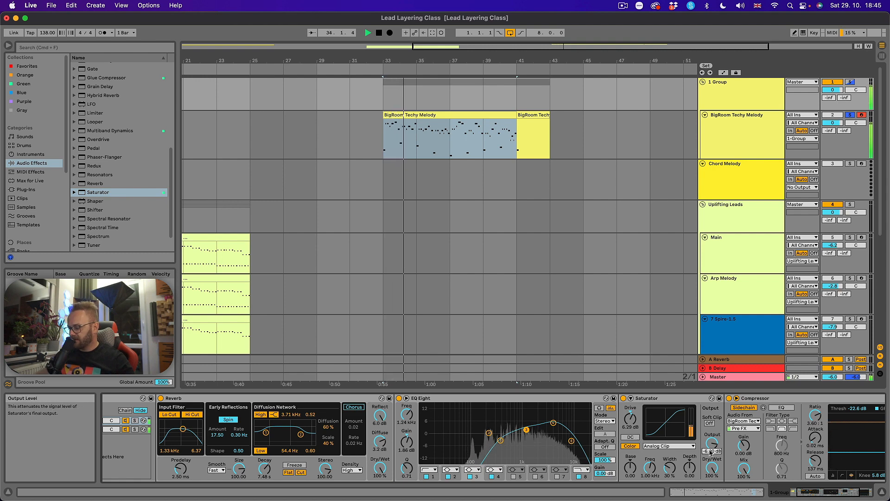
pyautogui.click(623, 398)
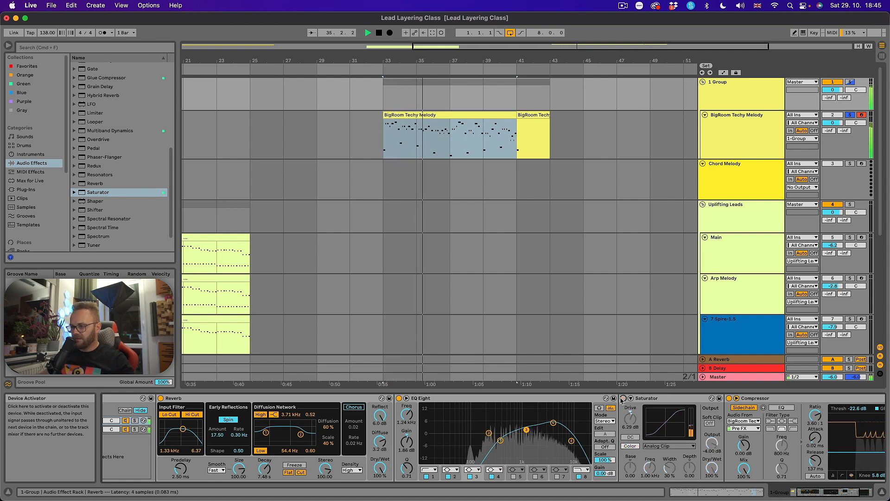
pyautogui.click(623, 399)
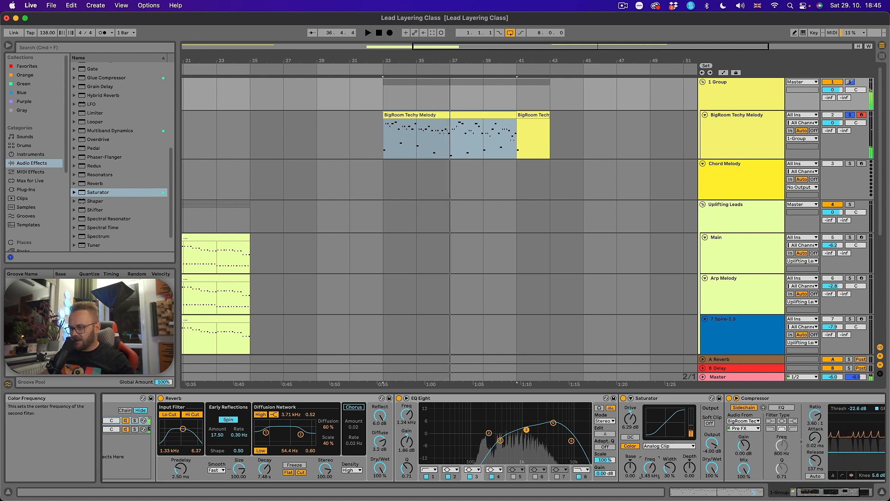
# - Set the Saturator's color frequency to 4.22 kHz, width to 38 %, and dry/wet to 78.6 %, and compare it with bypass
pyautogui.press('space')
pyautogui.moveTo(651, 468); pyautogui.dragTo(651, 459)
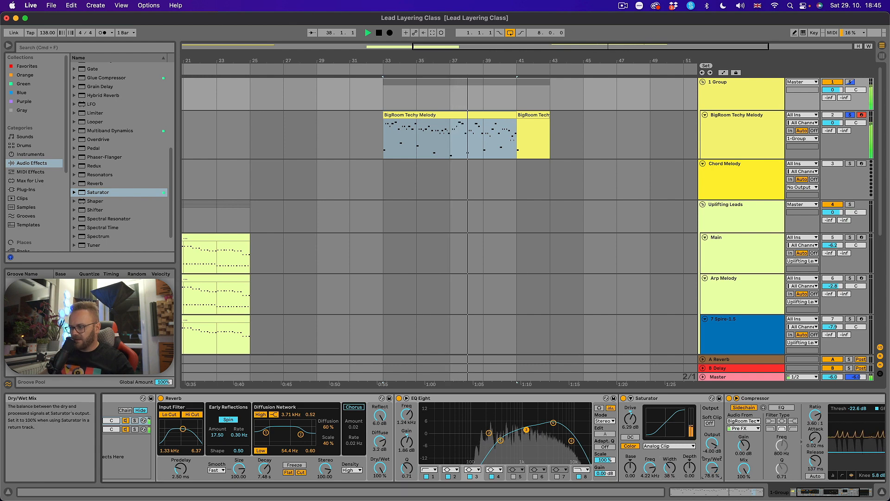
pyautogui.click(624, 399)
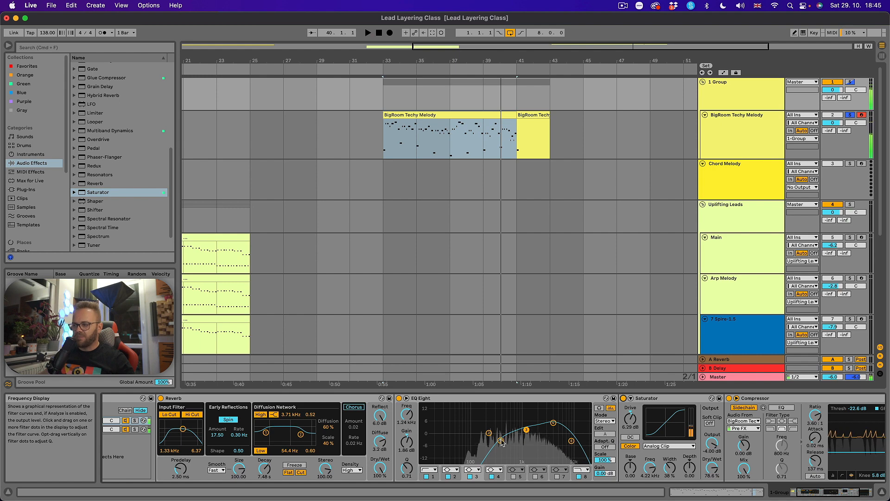
# - Move EQ Eight after the Saturator and play the melody to check its 4.26 kHz boost band
pyautogui.moveTo(472, 402); pyautogui.dragTo(723, 411)
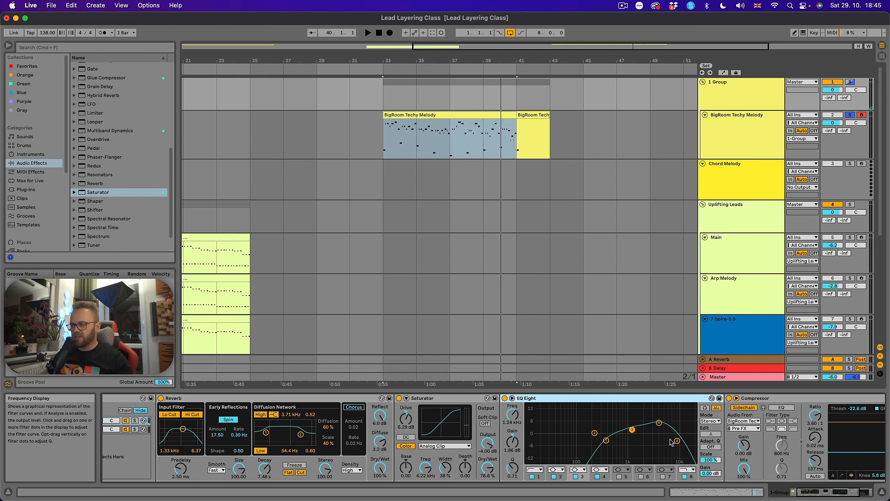
pyautogui.press('space')
pyautogui.click(660, 422)
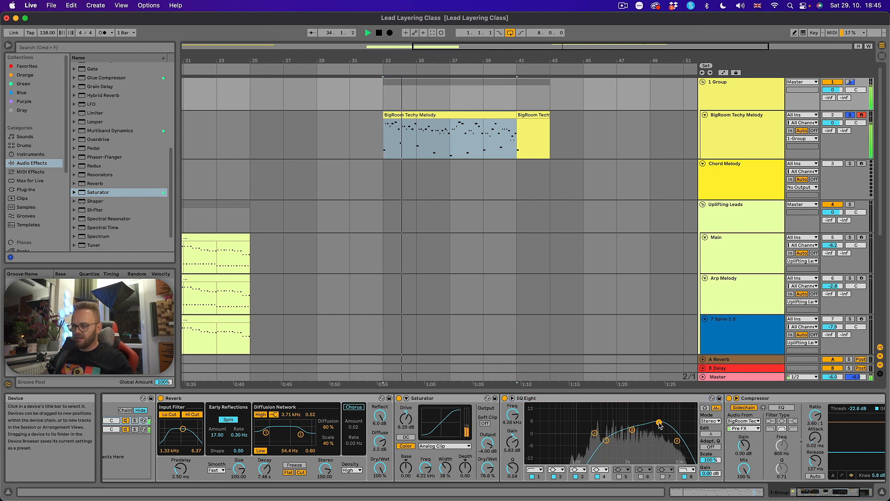
pyautogui.press('space')
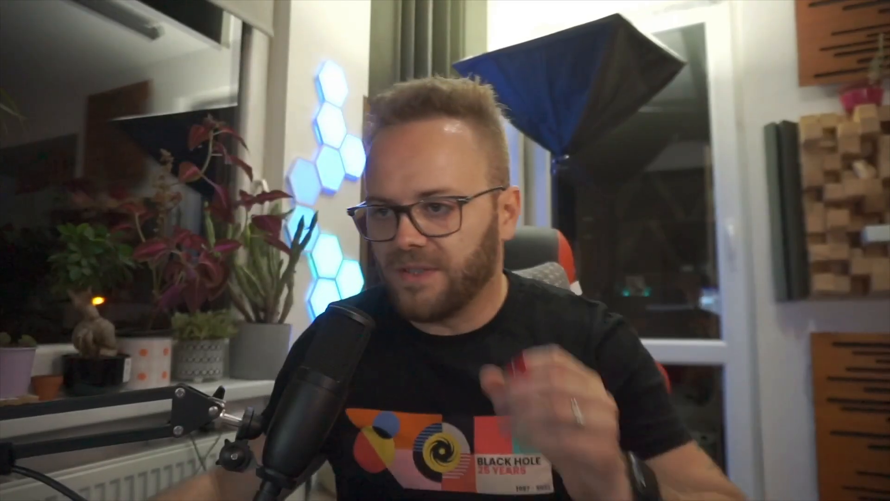